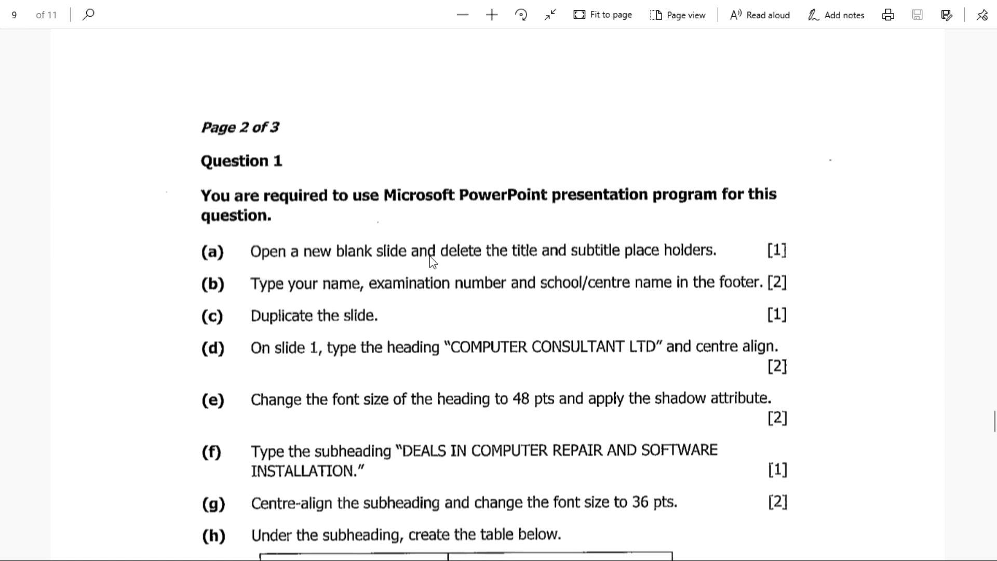
# Step: Launch PowerPoint 2016 by searching 'powerpoint' in the Windows Start menu
pyautogui.scroll(-2, 349, 242)
pyautogui.scroll(2, 332, 241)
pyautogui.press('super')
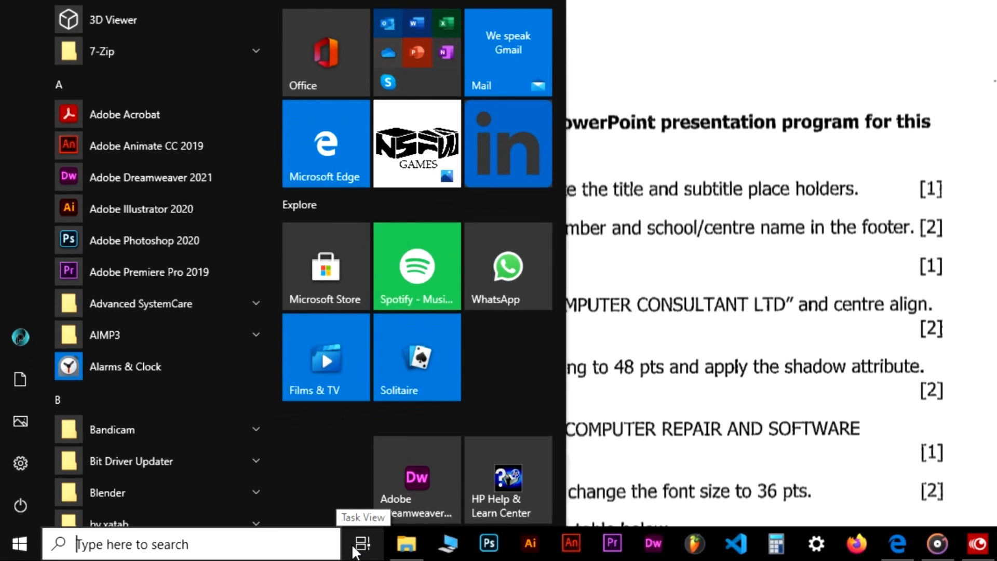
pyautogui.write('pow')
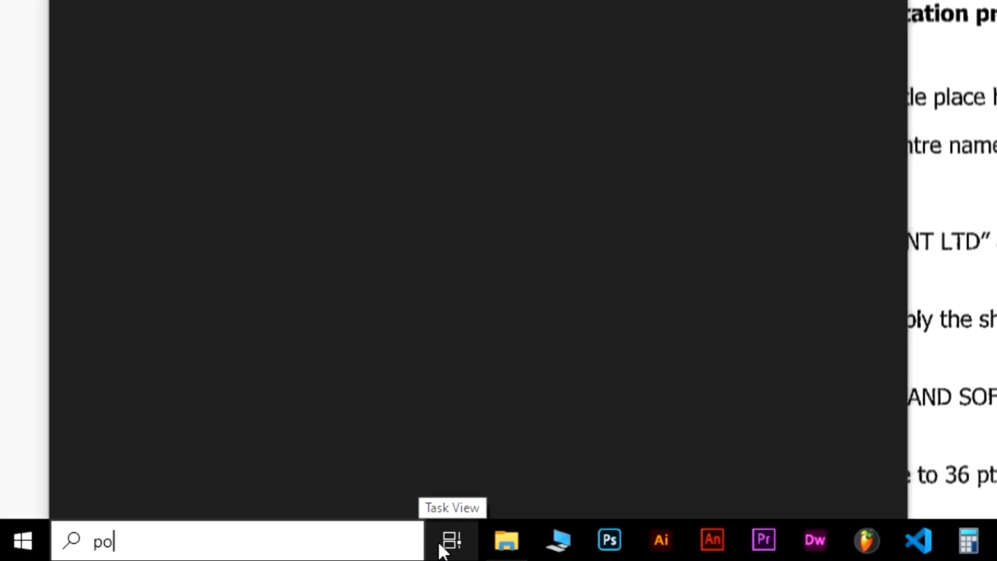
pyautogui.write('erpoi')
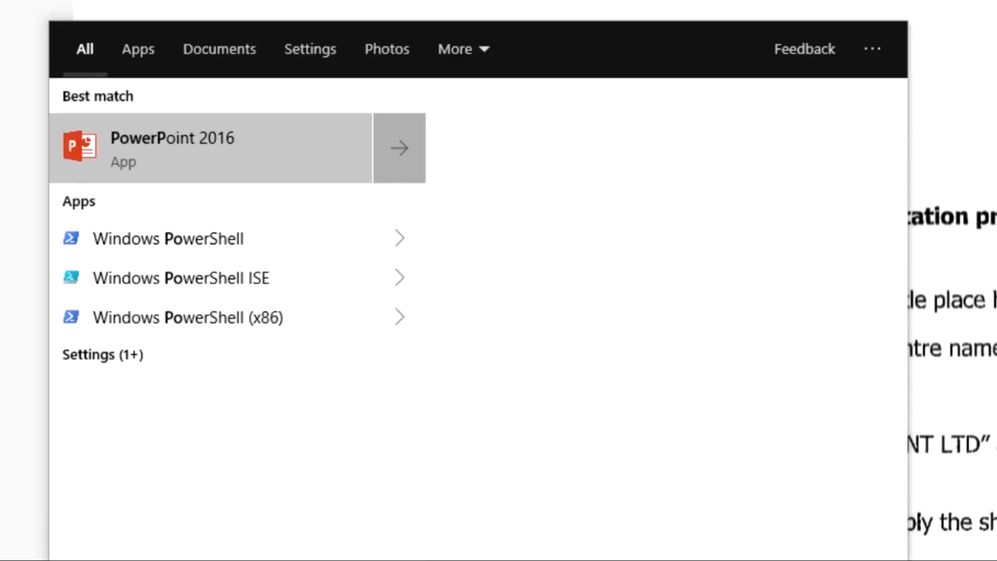
pyautogui.write('nt')
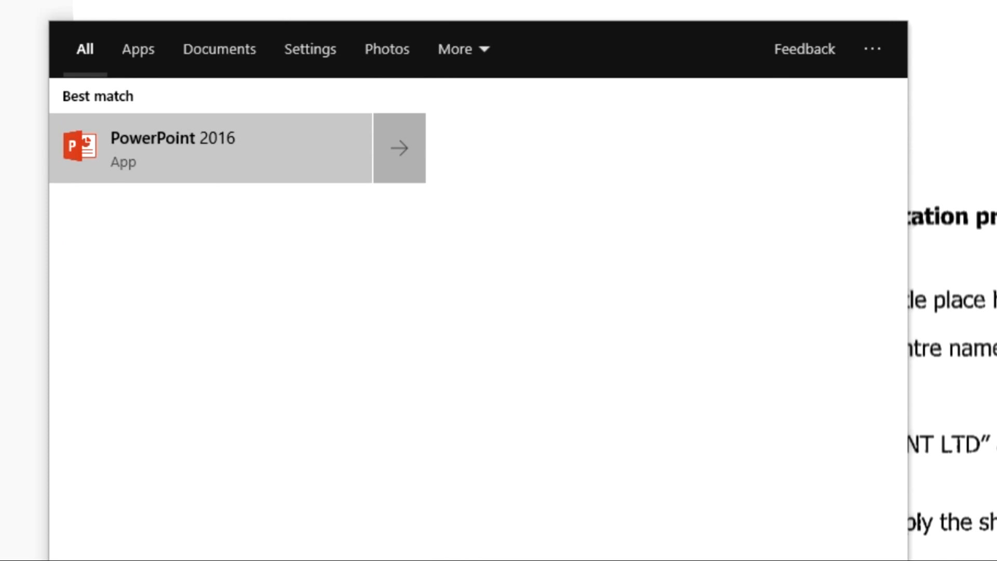
pyautogui.click(331, 155)
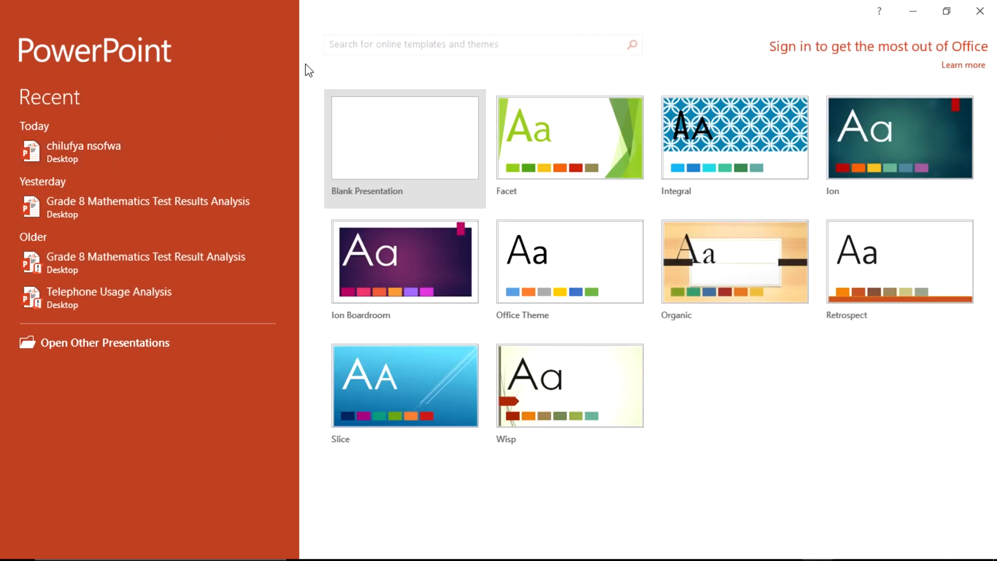
# Step: Create a blank presentation and delete its title and subtitle placeholders, leaving slide 1 empty
pyautogui.click(425, 163)
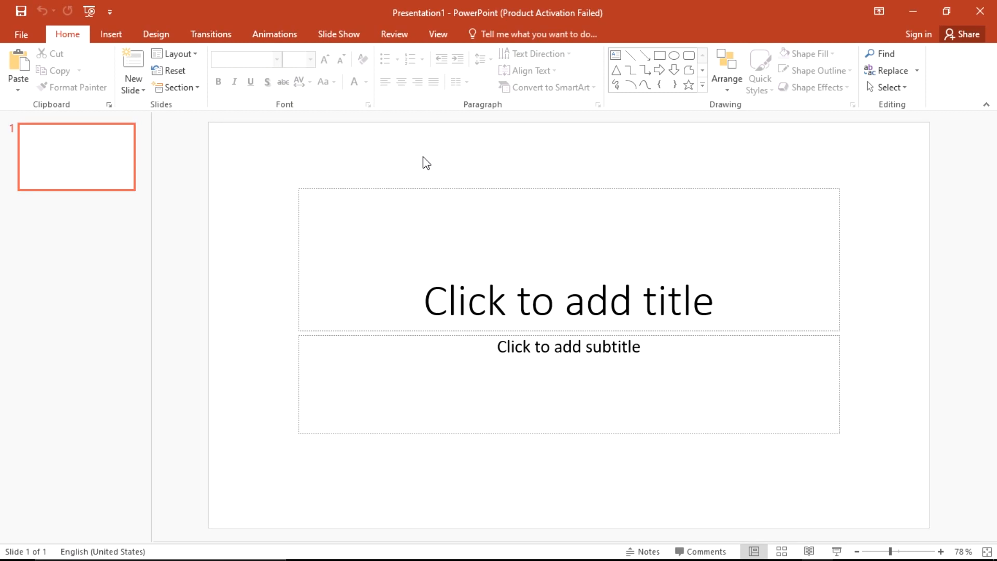
pyautogui.click(448, 189)
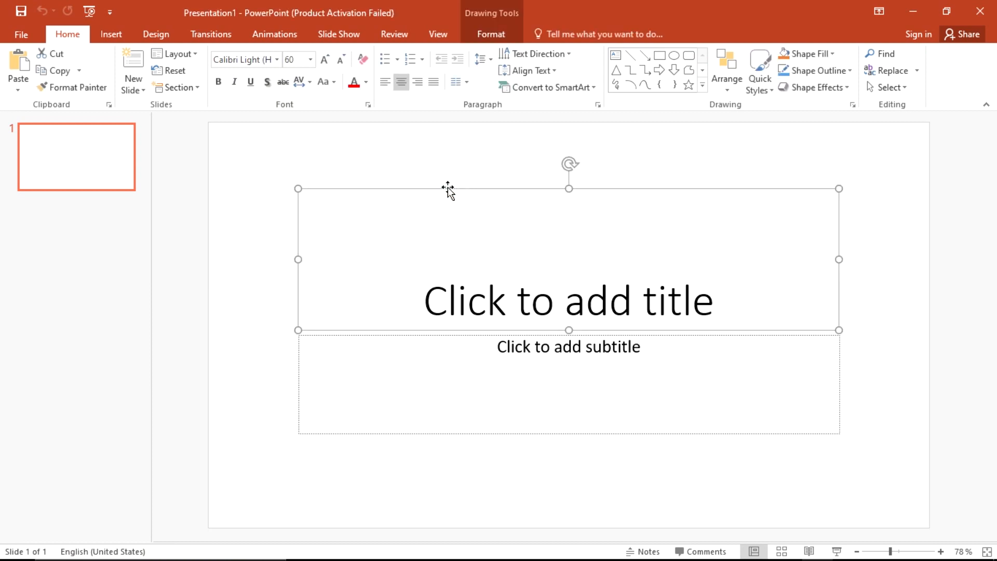
pyautogui.press('Delete')
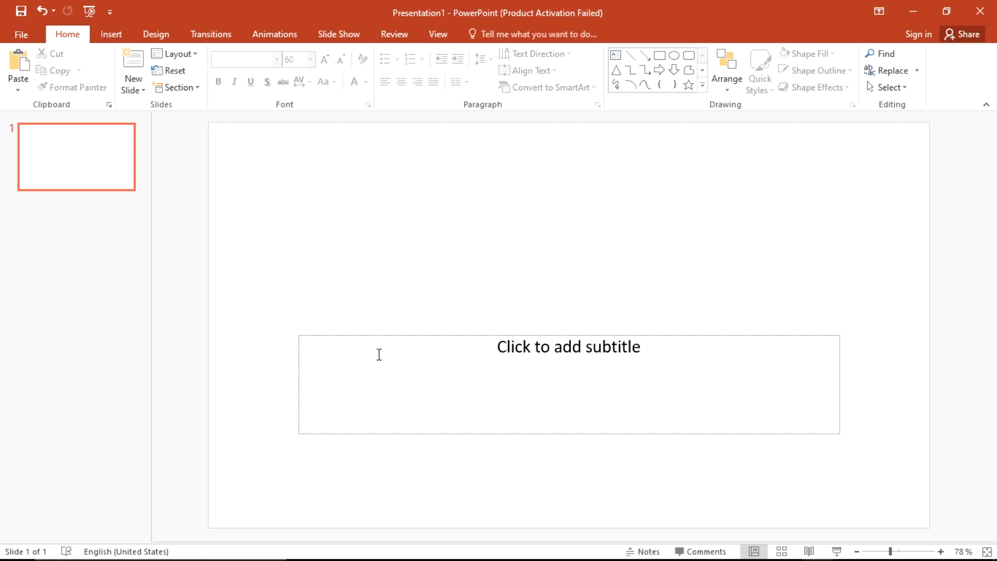
pyautogui.click(398, 335)
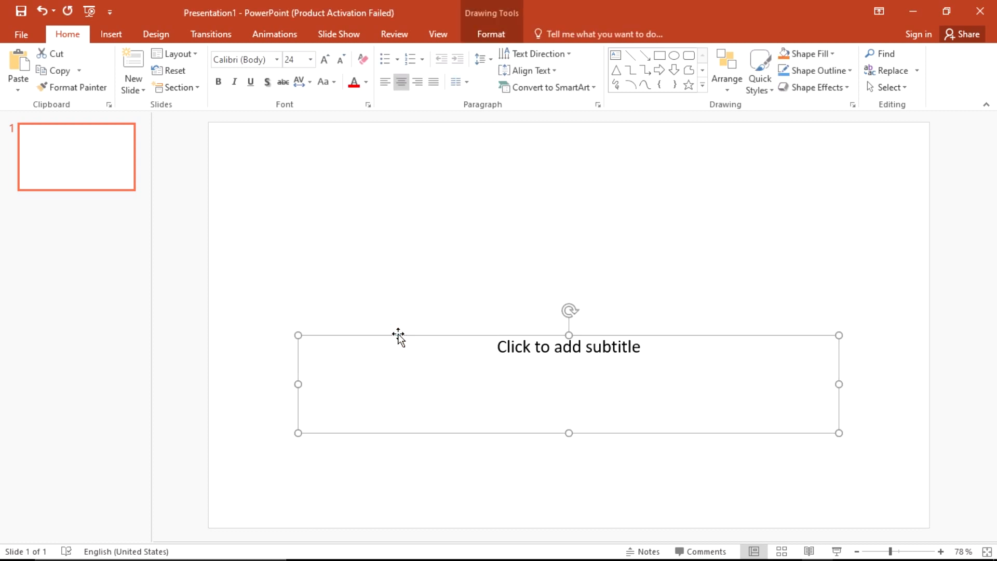
pyautogui.press('Delete')
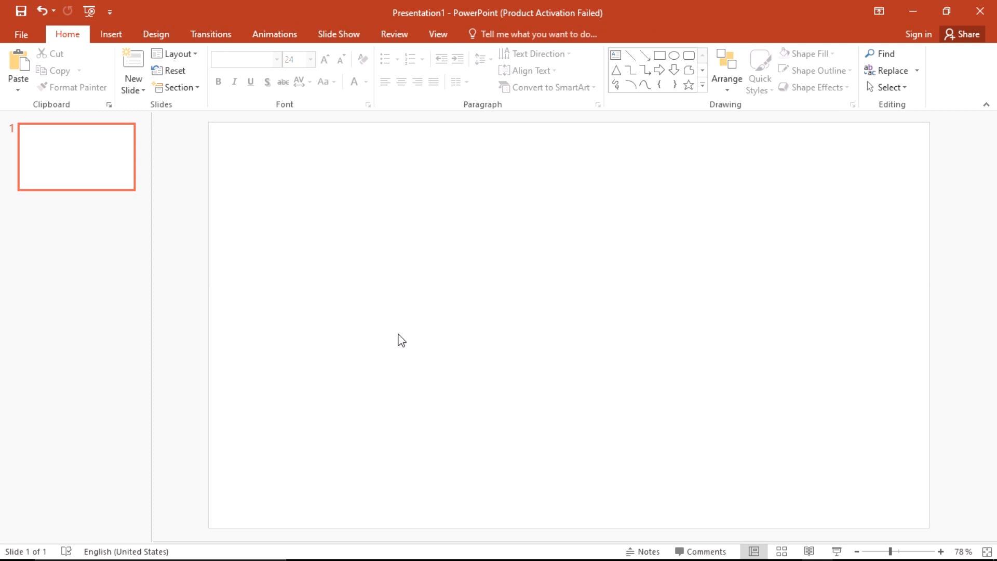
# Step: Save the presentation on the Desktop, using the student's full name as the file name
pyautogui.click(20, 33)
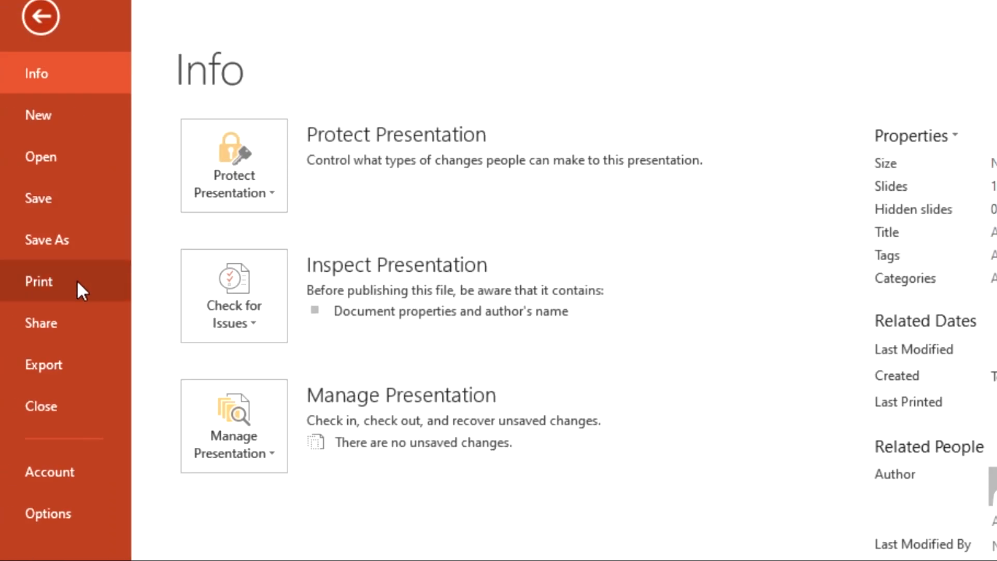
pyautogui.click(58, 245)
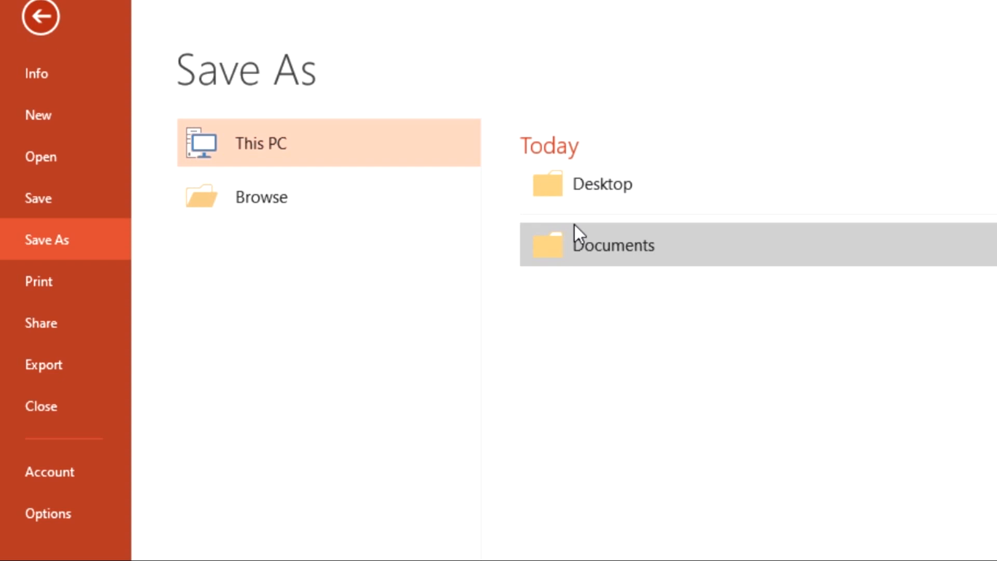
pyautogui.click(603, 191)
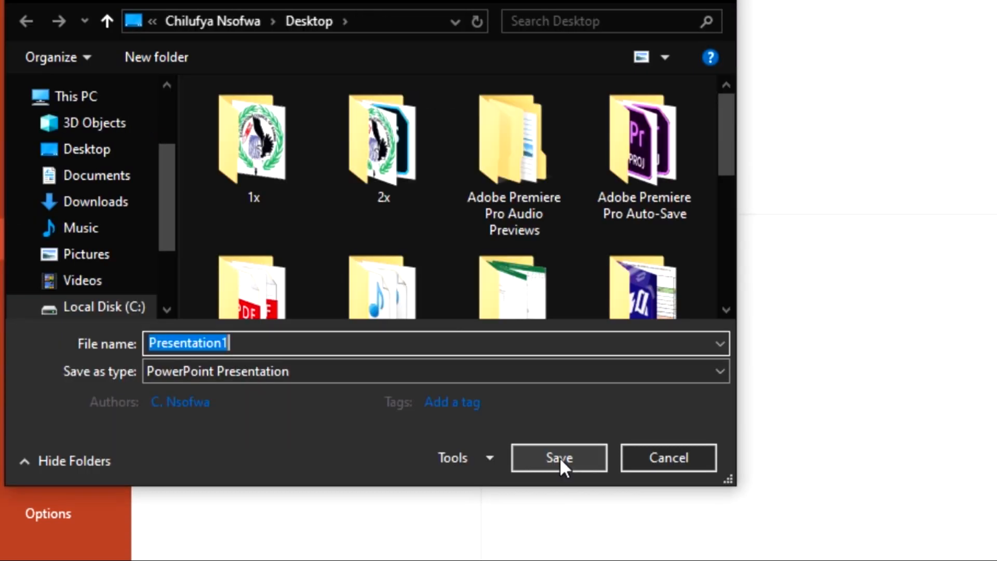
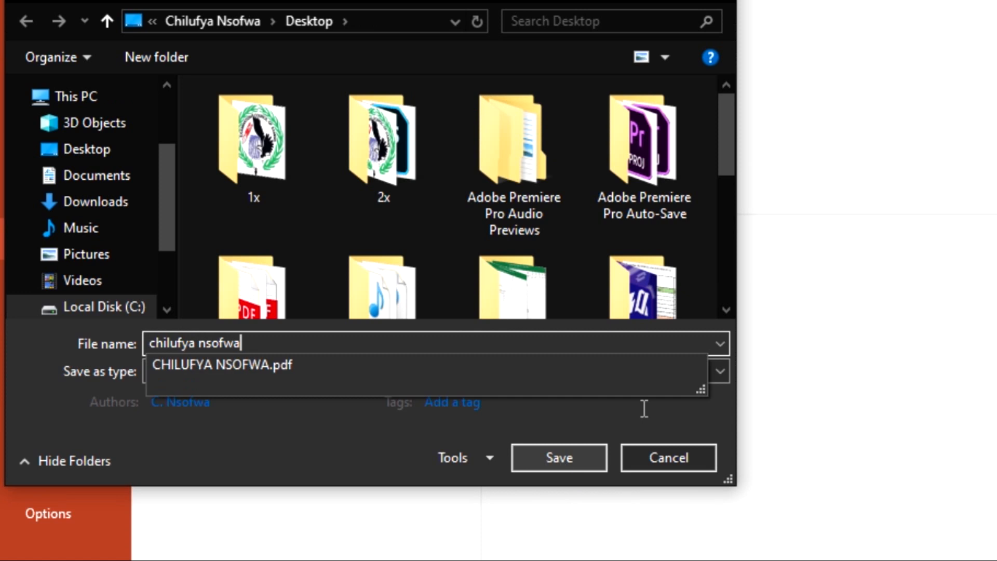
pyautogui.click(567, 453)
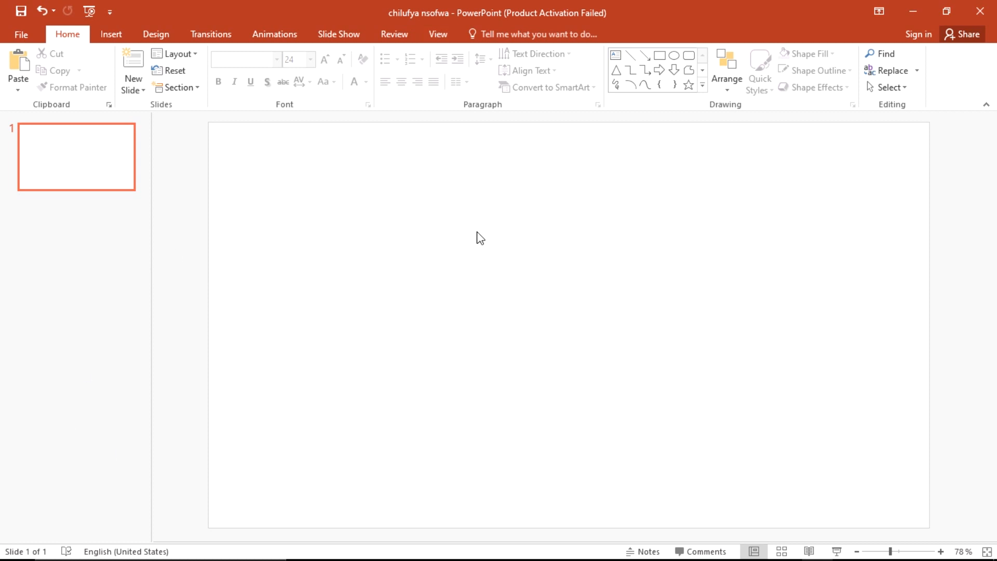
pyautogui.hotkey('alt', 'Tab')
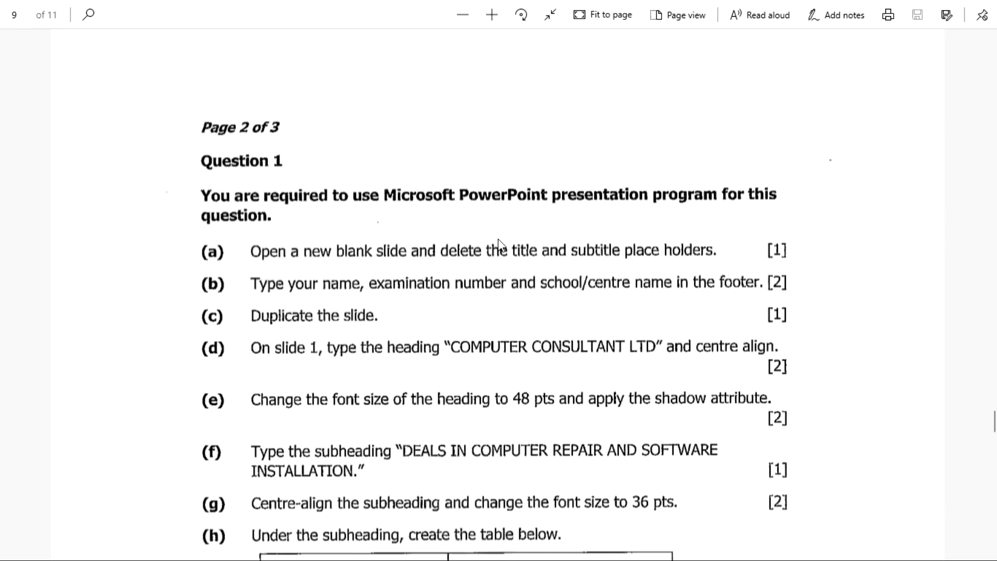
pyautogui.scroll(-3, 502, 244)
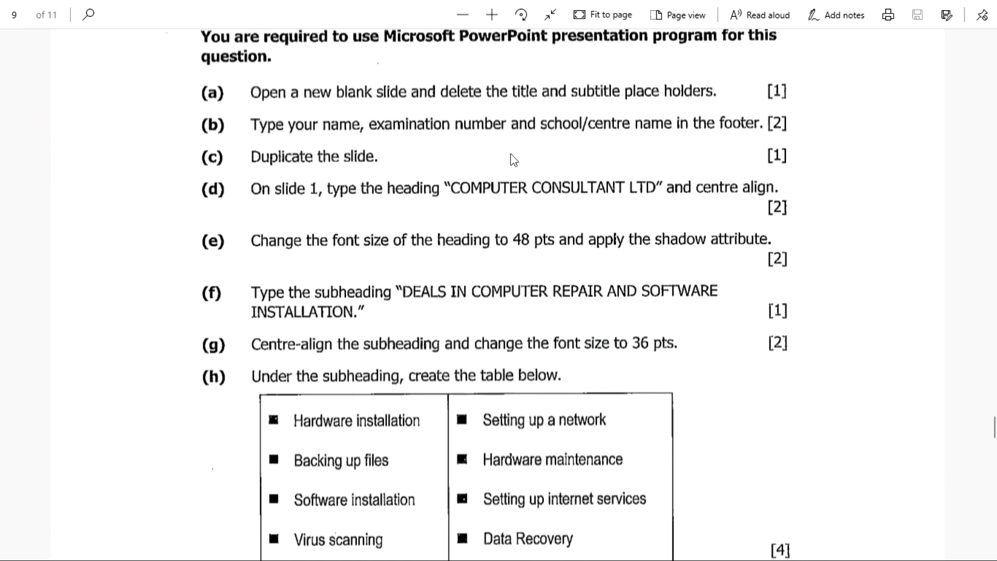
pyautogui.hotkey('alt', 'Tab')
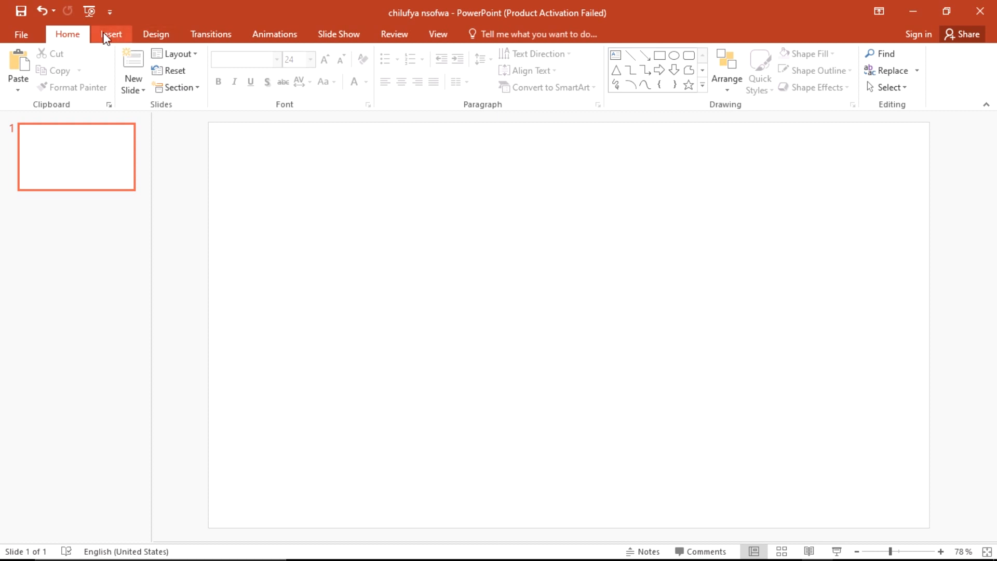
# Step: Turn on the footer, enter the student's name, exam number and school name, and apply it to all slides
pyautogui.click(109, 36)
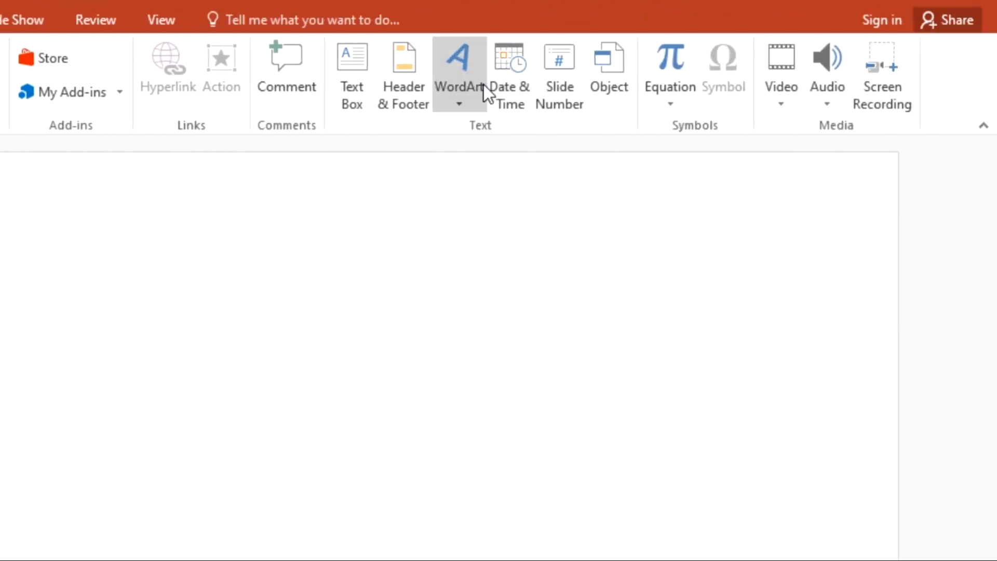
pyautogui.click(408, 65)
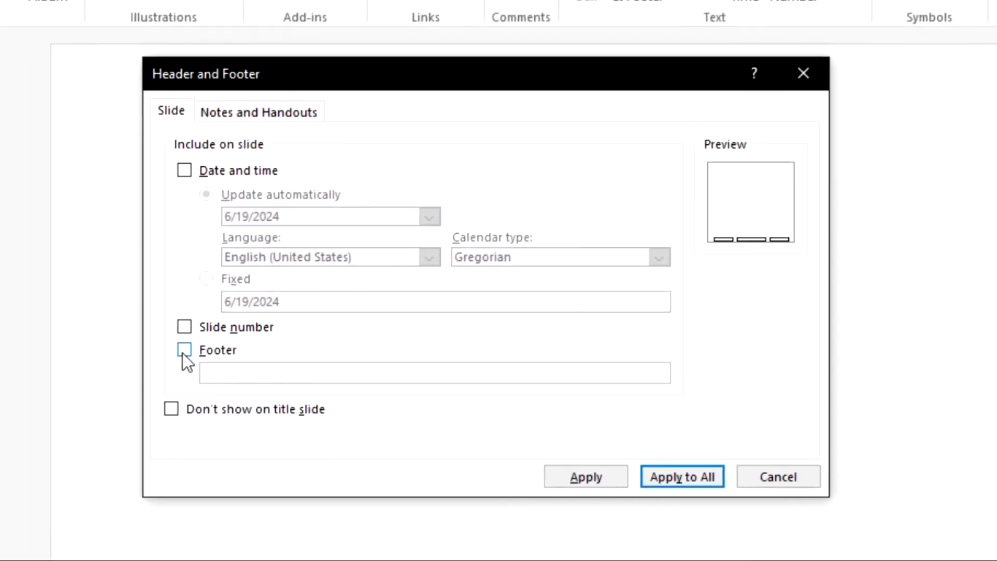
pyautogui.click(183, 353)
pyautogui.click(279, 374)
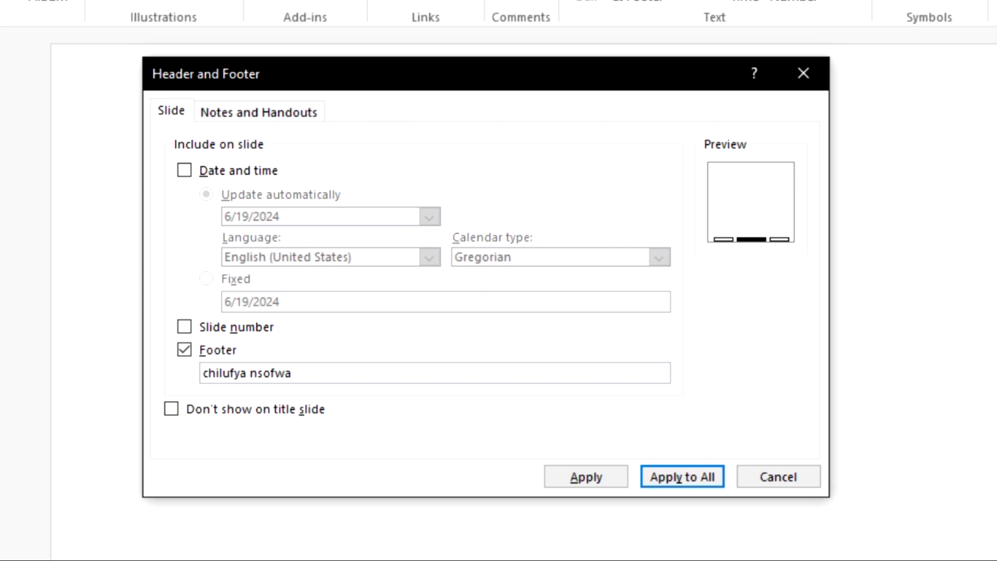
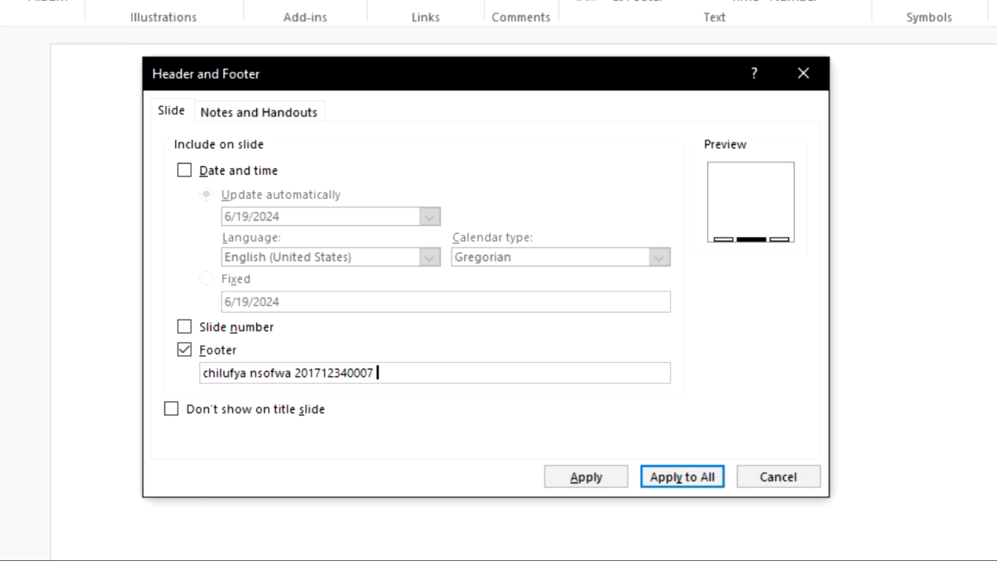
pyautogui.write('matelo prima')
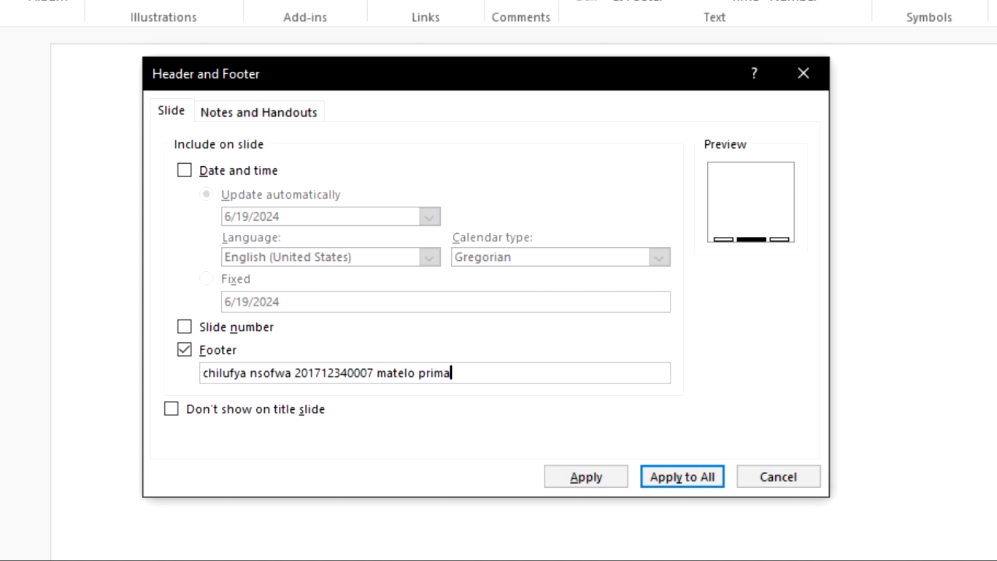
pyautogui.write('ry school')
pyautogui.press('BackSpace')
pyautogui.write('l')
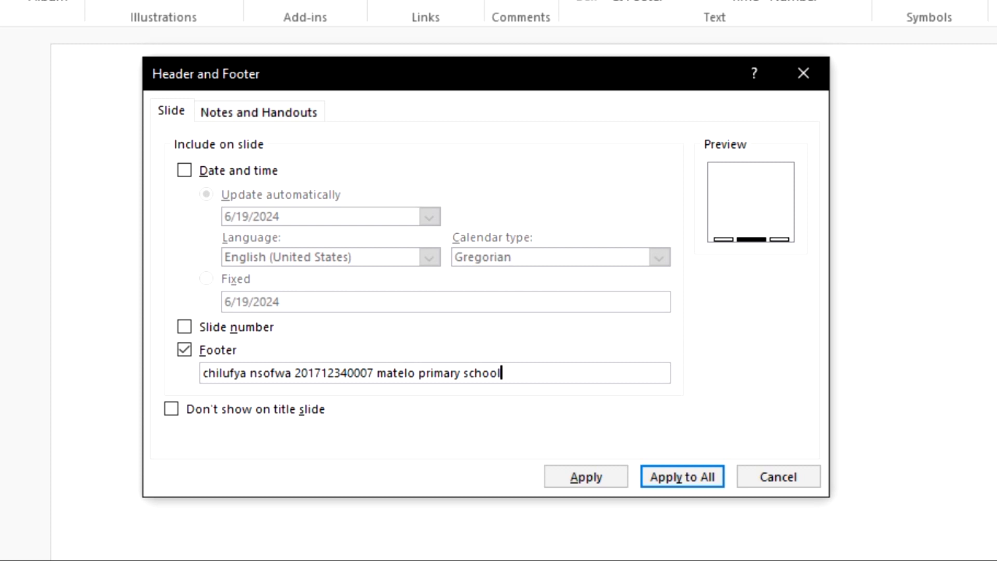
pyautogui.click(679, 478)
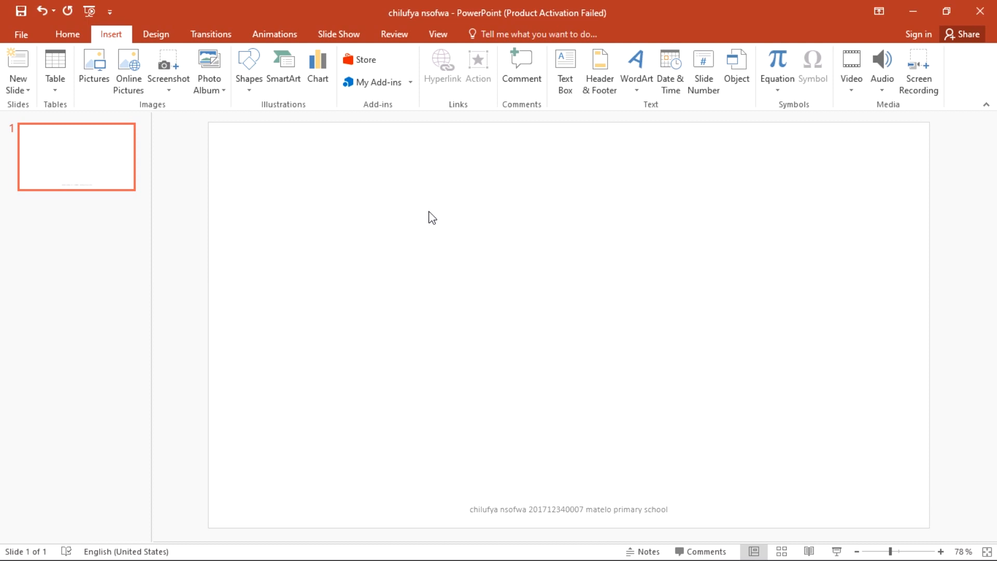
# Step: After checking the exam paper, duplicate slide 1 as a new slide 2
pyautogui.hotkey('alt', 'Tab')
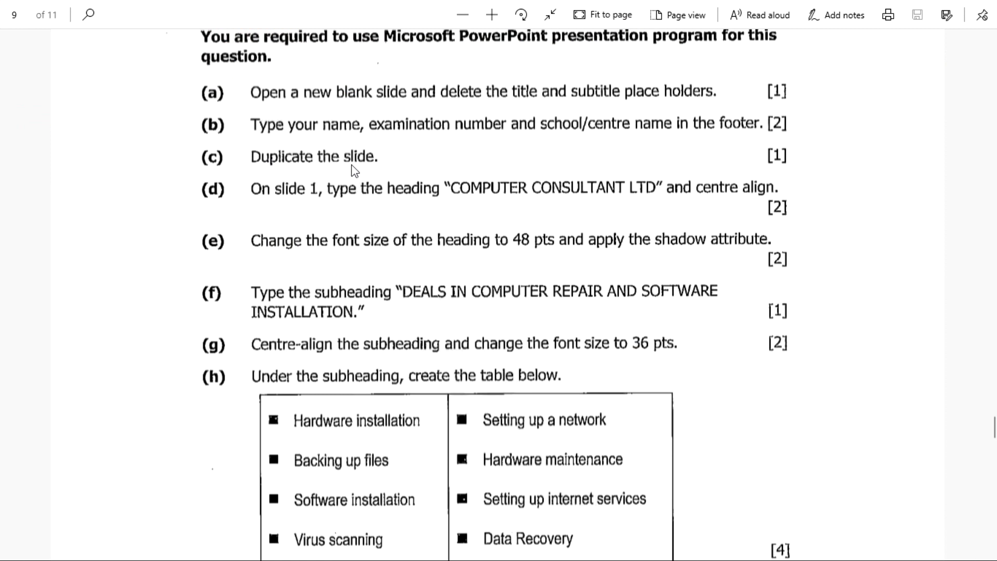
pyautogui.hotkey('alt', 'Tab')
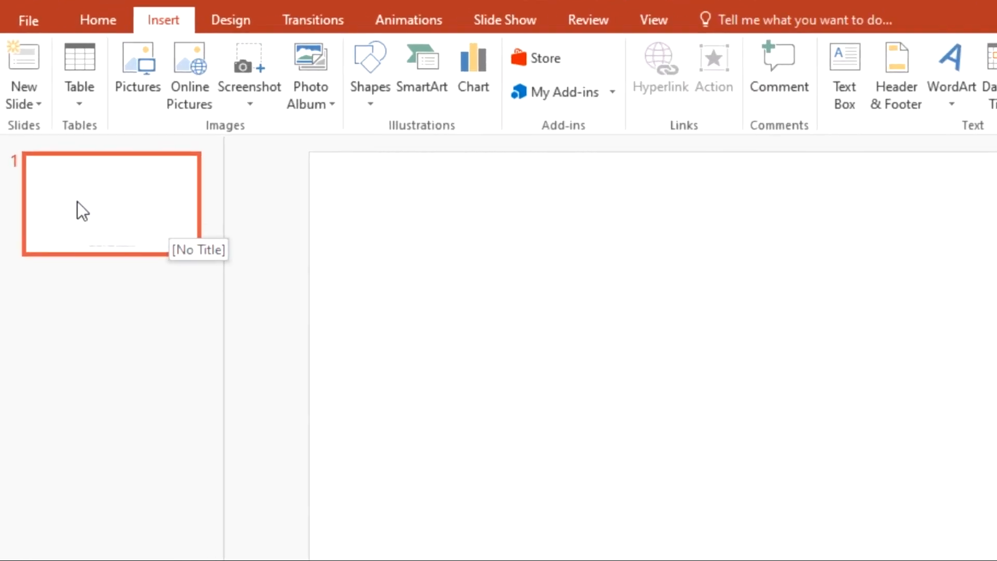
pyautogui.rightClick(77, 197)
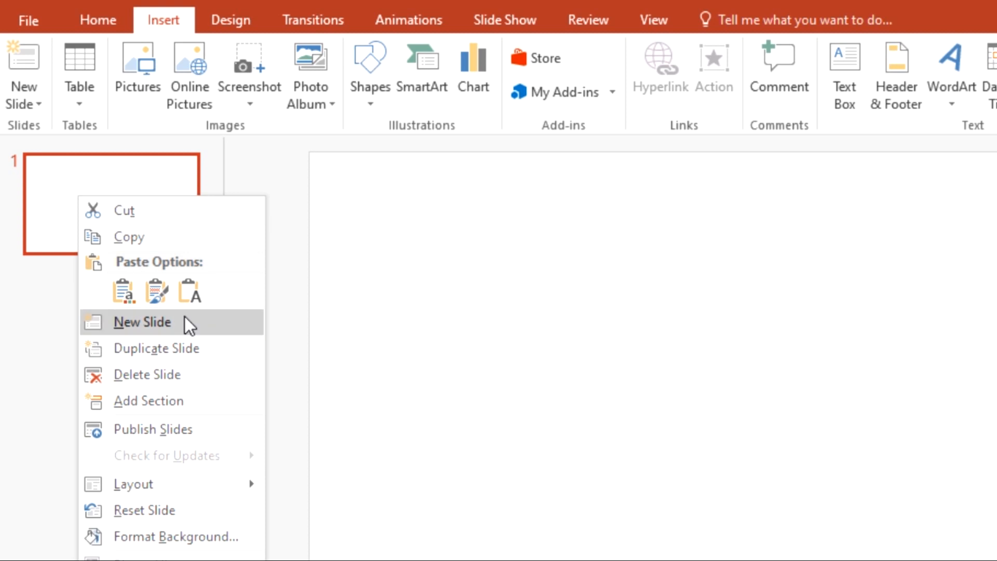
pyautogui.click(132, 348)
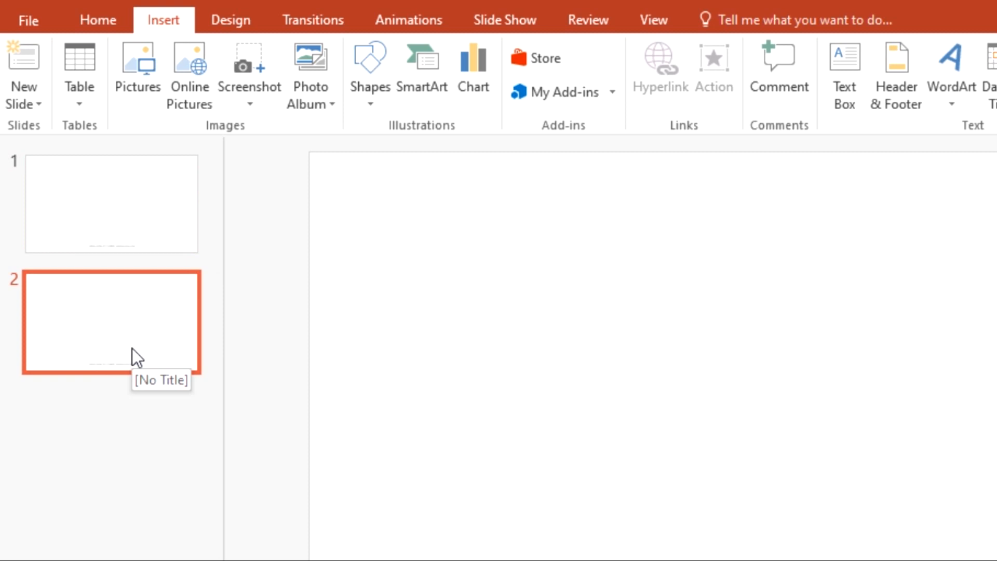
# Step: Select slide 2 and bring the exam question paper to the front
pyautogui.click(113, 220)
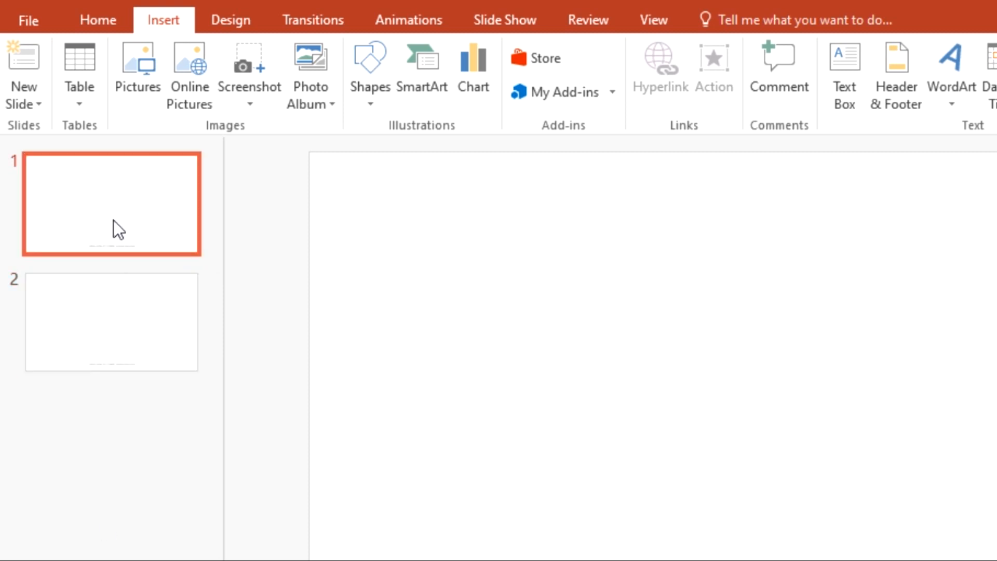
pyautogui.click(110, 278)
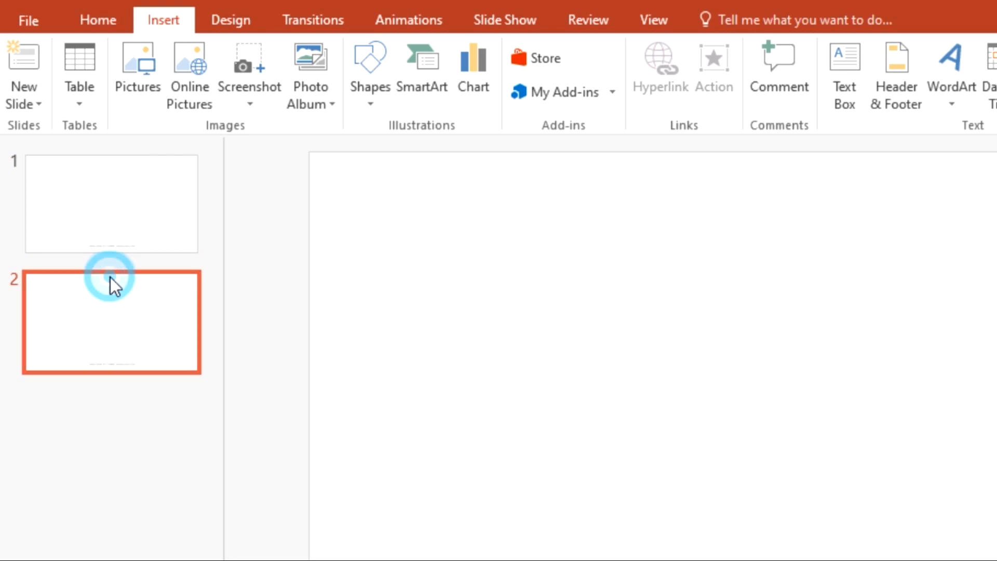
pyautogui.hotkey('alt', 'Tab')
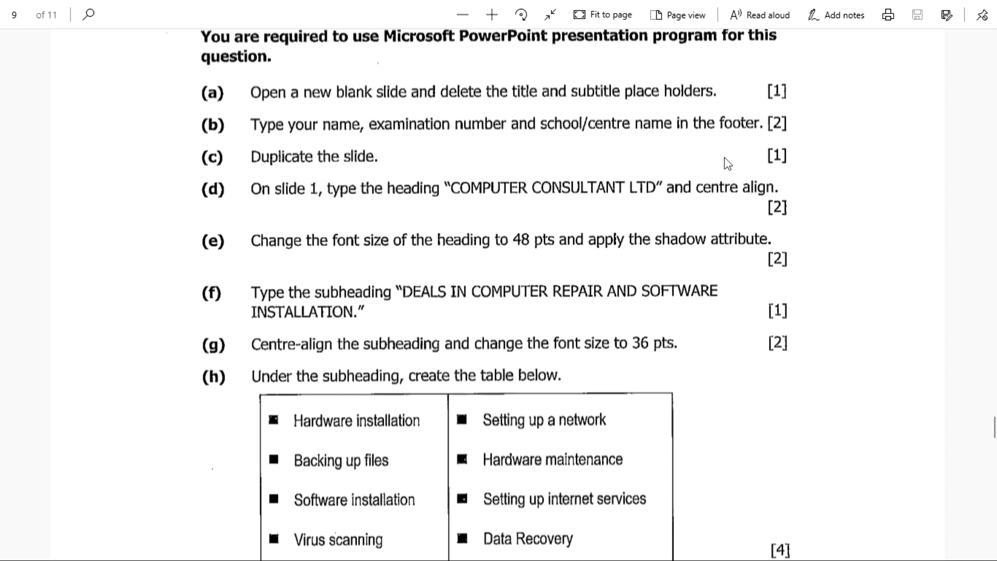
# Step: Return to PowerPoint after rechecking the exam paper and open slide 1
pyautogui.hotkey('alt', 'Tab')
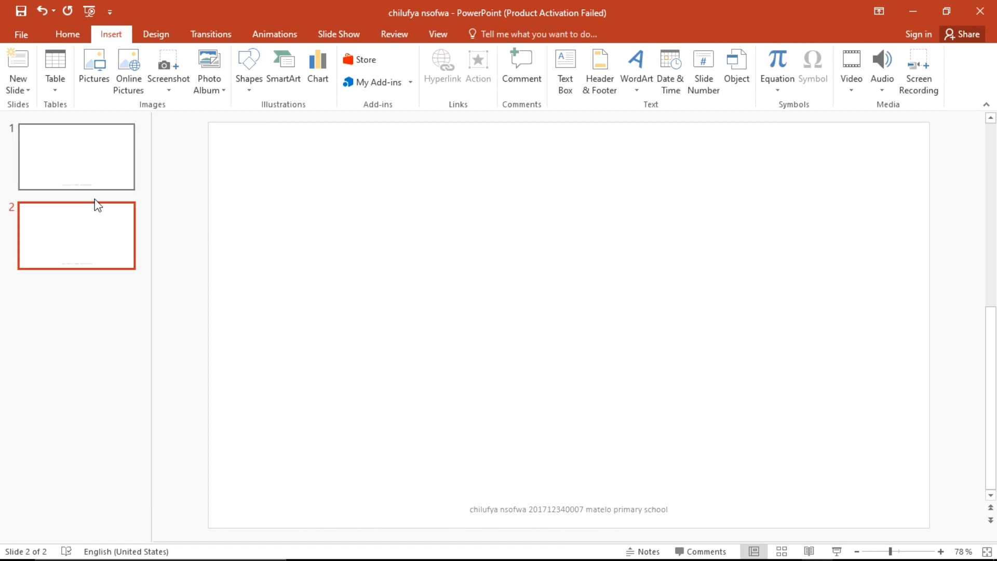
pyautogui.hotkey('alt', 'Tab')
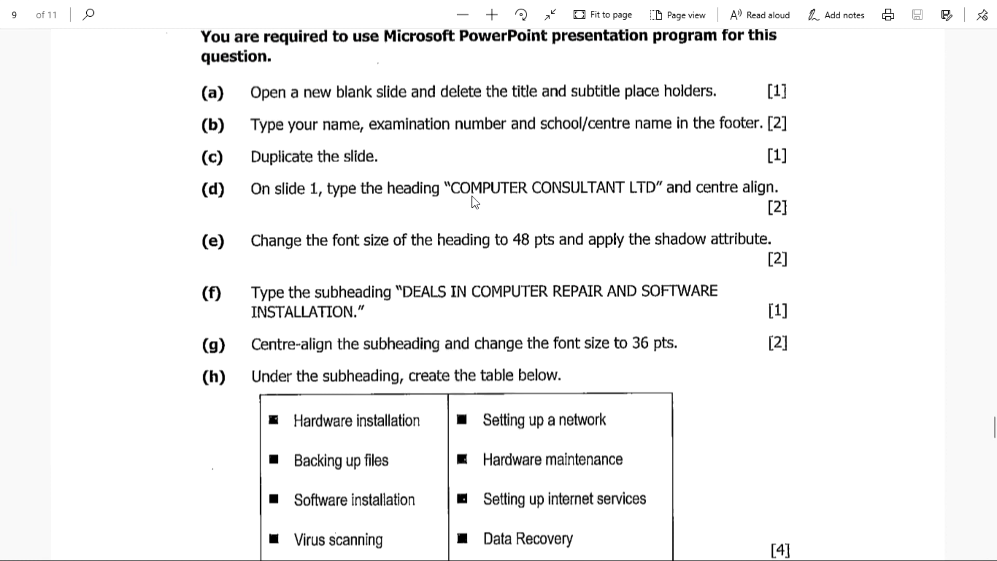
pyautogui.hotkey('alt', 'Tab')
pyautogui.click(104, 183)
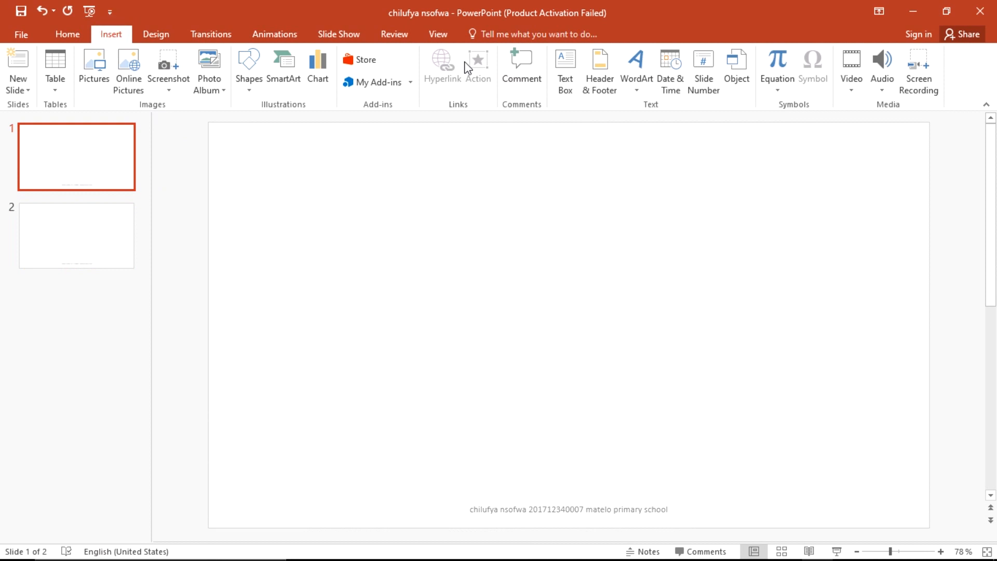
# Step: Draw a text box across the top of slide 1 and type COMPUTER CONSULTANT LTD in capitals
pyautogui.click(565, 87)
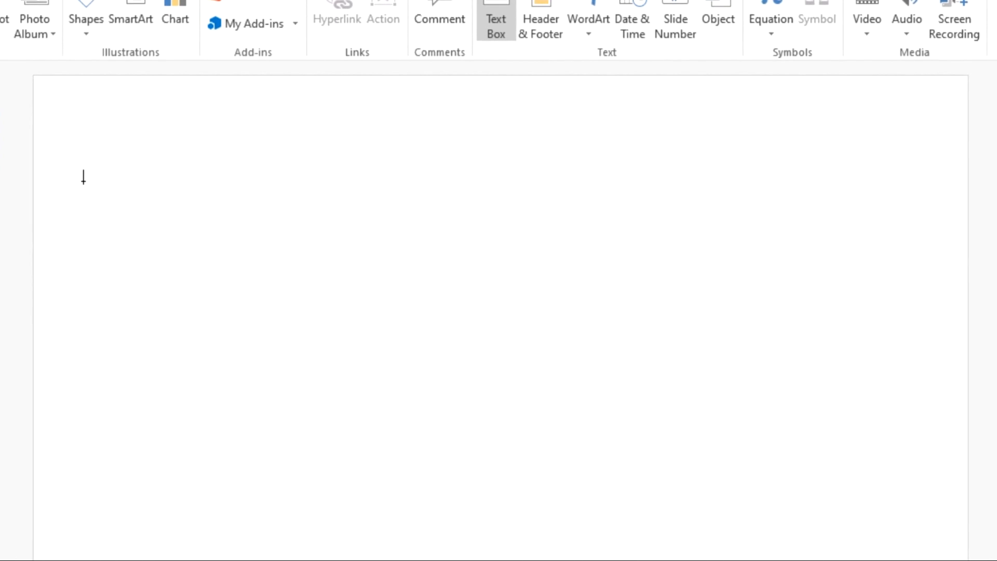
pyautogui.moveTo(84, 175); pyautogui.dragTo(915, 329)
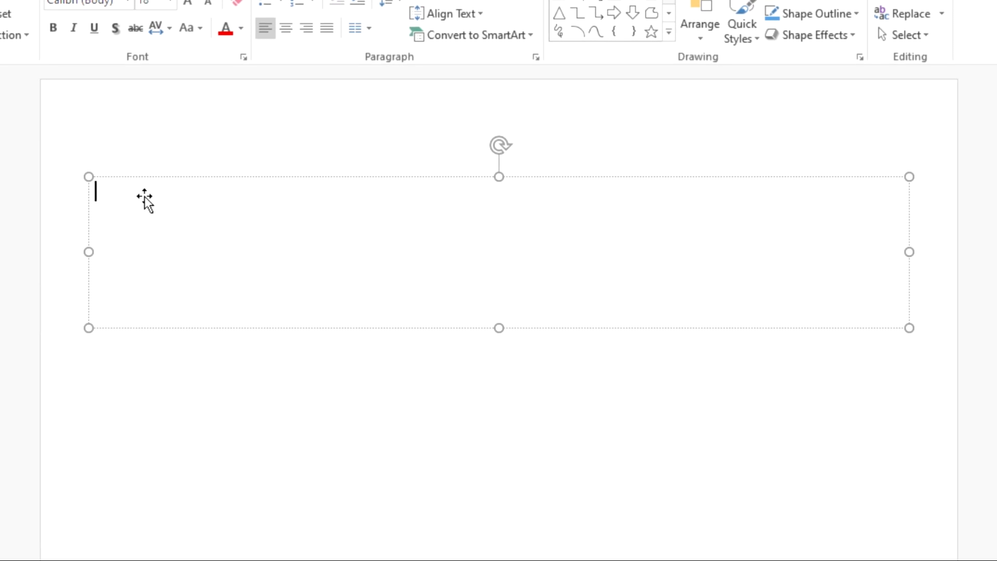
pyautogui.write('com')
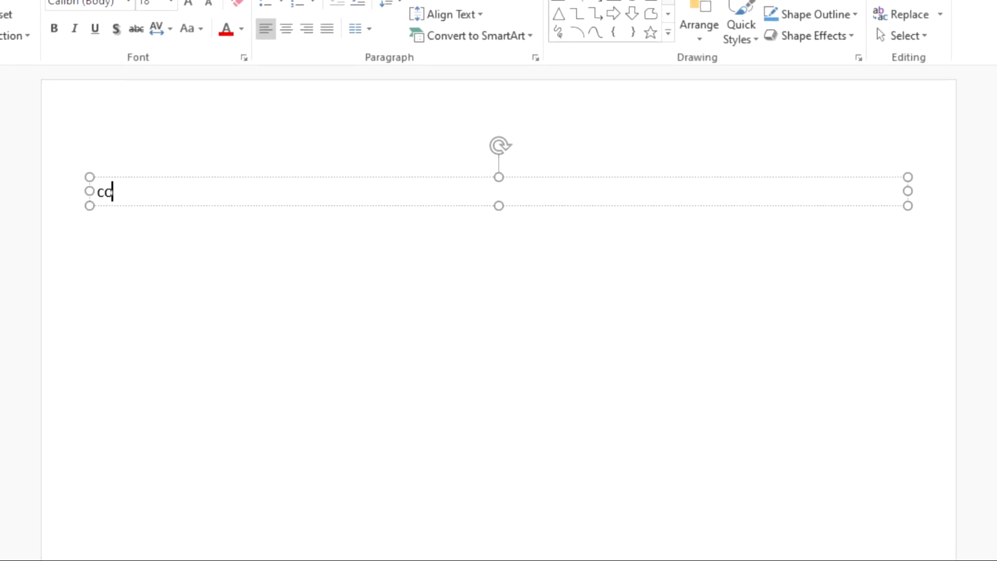
pyautogui.write('put')
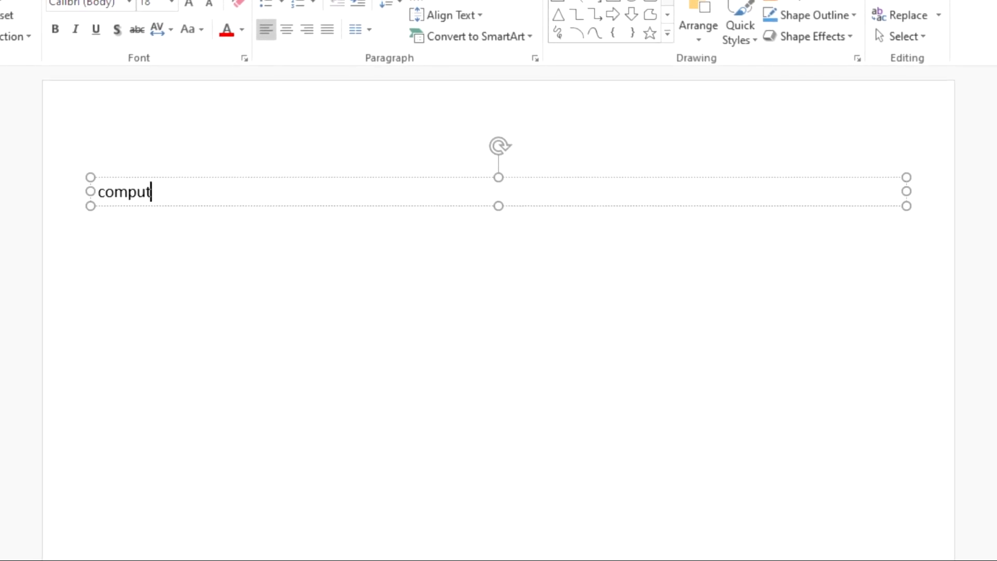
pyautogui.hotkey('alt', 'Tab')
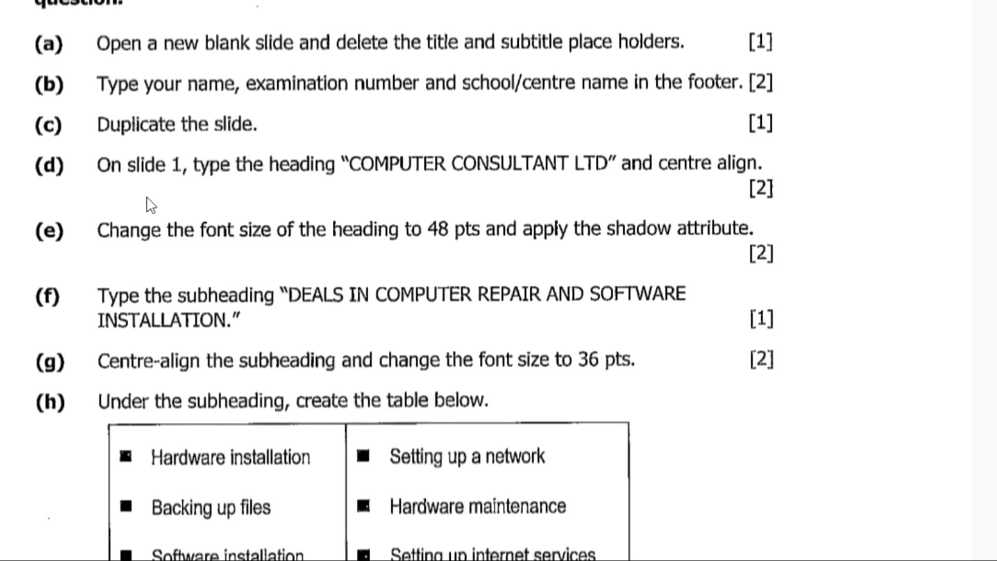
pyautogui.hotkey('alt', 'Tab')
pyautogui.press('BackSpace')
pyautogui.press('BackSpace')
pyautogui.press('BackSpace')
pyautogui.press('BackSpace')
pyautogui.press('BackSpace')
pyautogui.press('BackSpace')
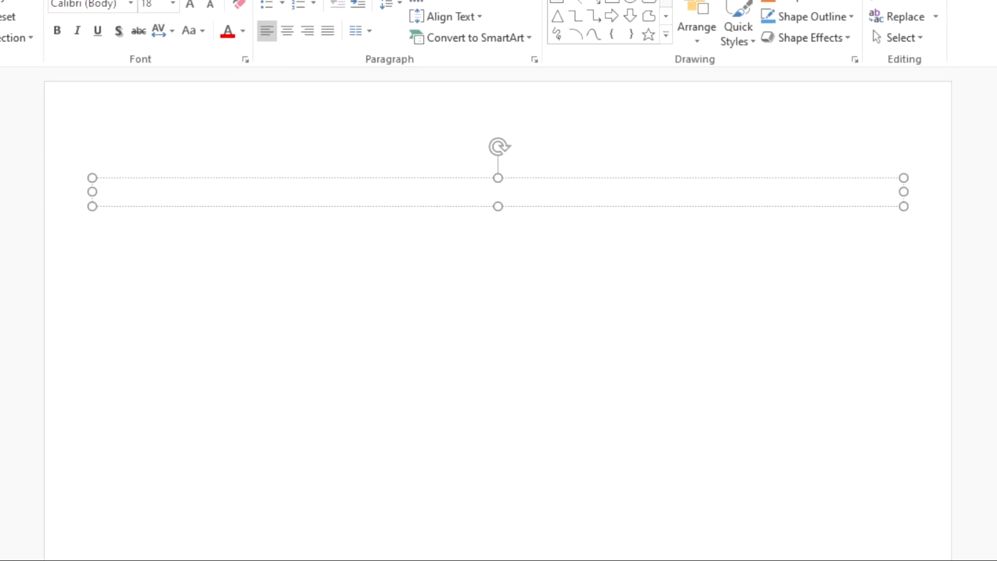
pyautogui.write('c')
pyautogui.press('BackSpace')
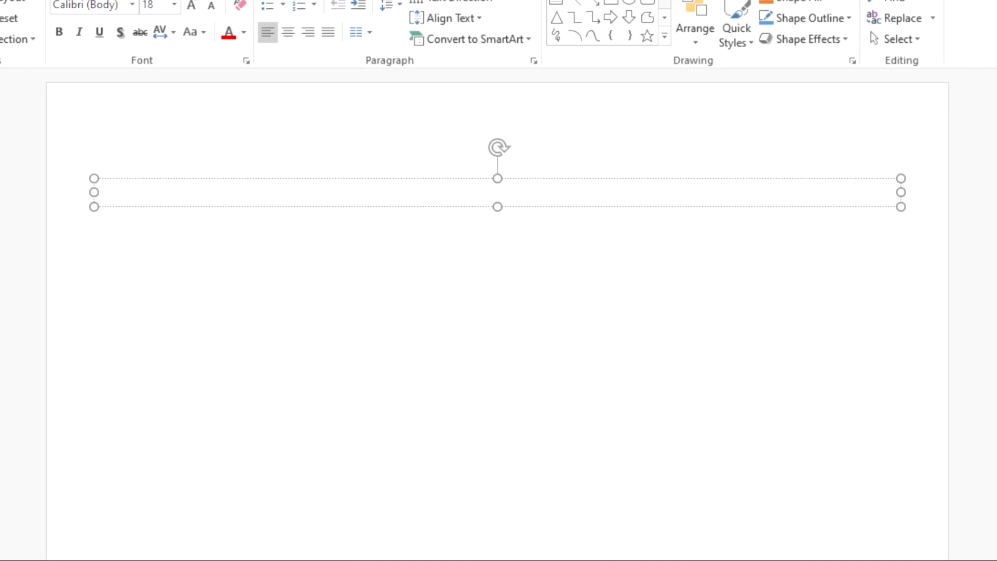
pyautogui.write('COMPUTER CONSULTANT LTD')
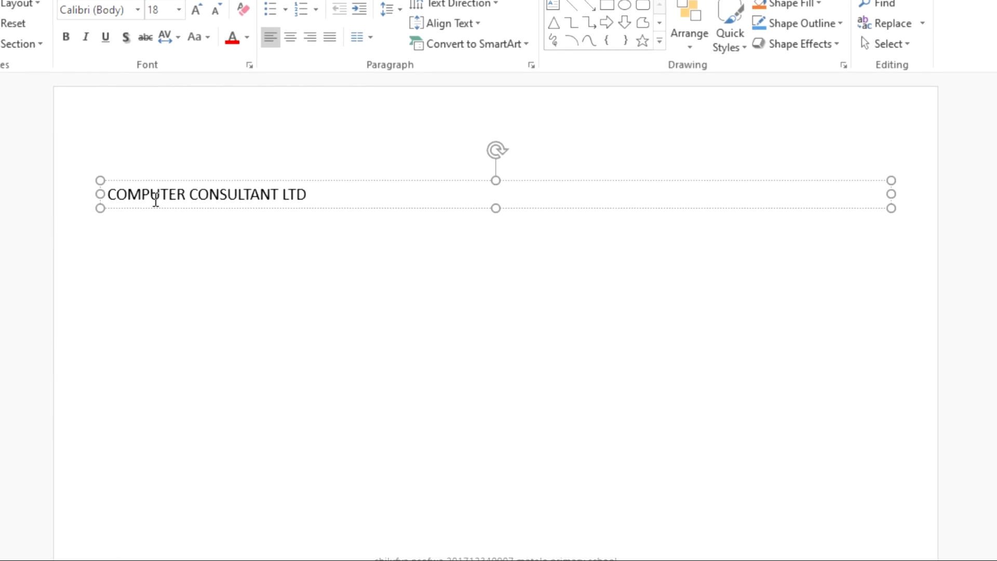
# Step: Make the heading box taller, undoing an accidental resize first
pyautogui.moveTo(890, 206); pyautogui.dragTo(620, 201)
pyautogui.hotkey('ctrl', 'z')
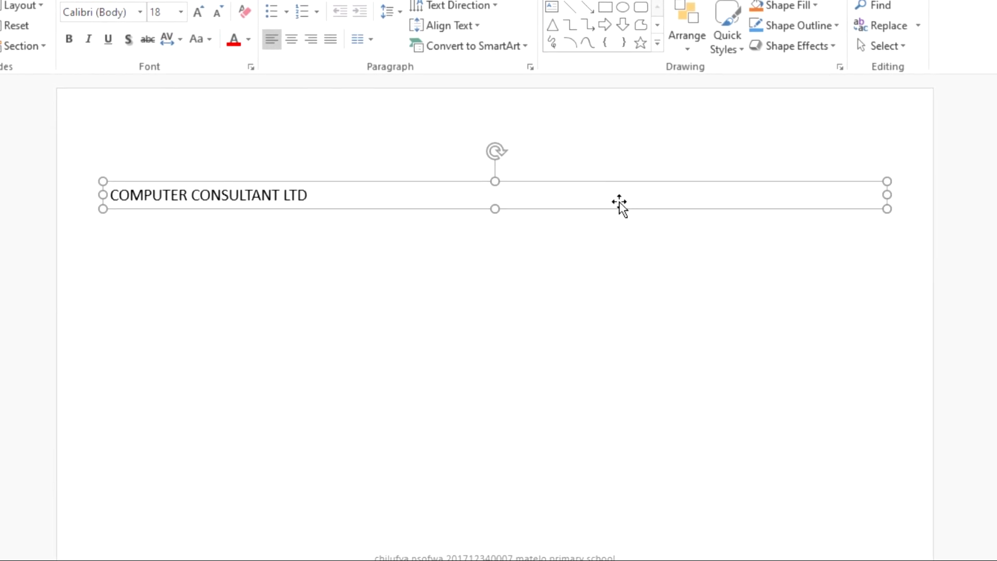
pyautogui.moveTo(495, 209); pyautogui.dragTo(495, 278)
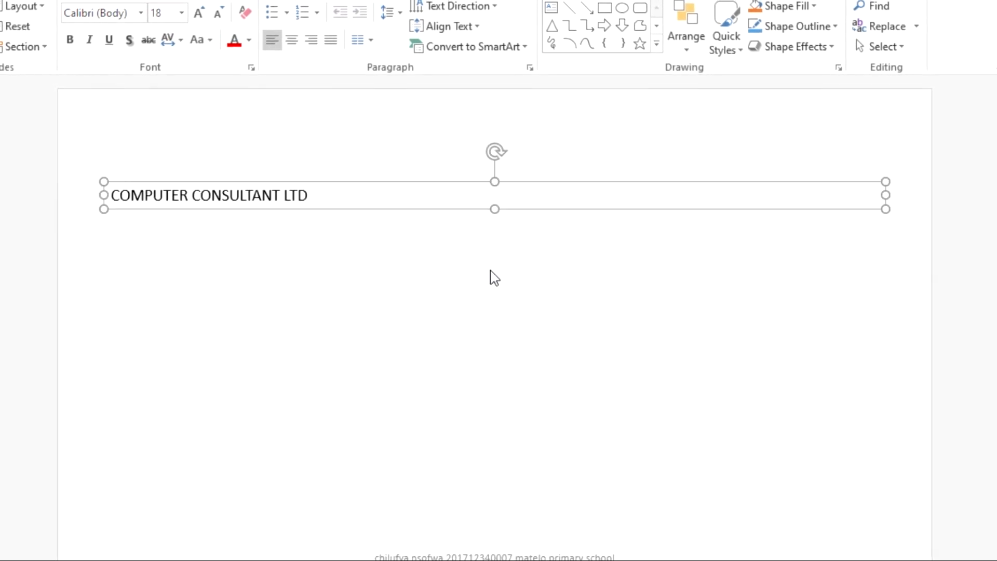
# Step: Select the COMPUTER CONSULTANT LTD heading text and set its font size to 60 pt
pyautogui.click(307, 196)
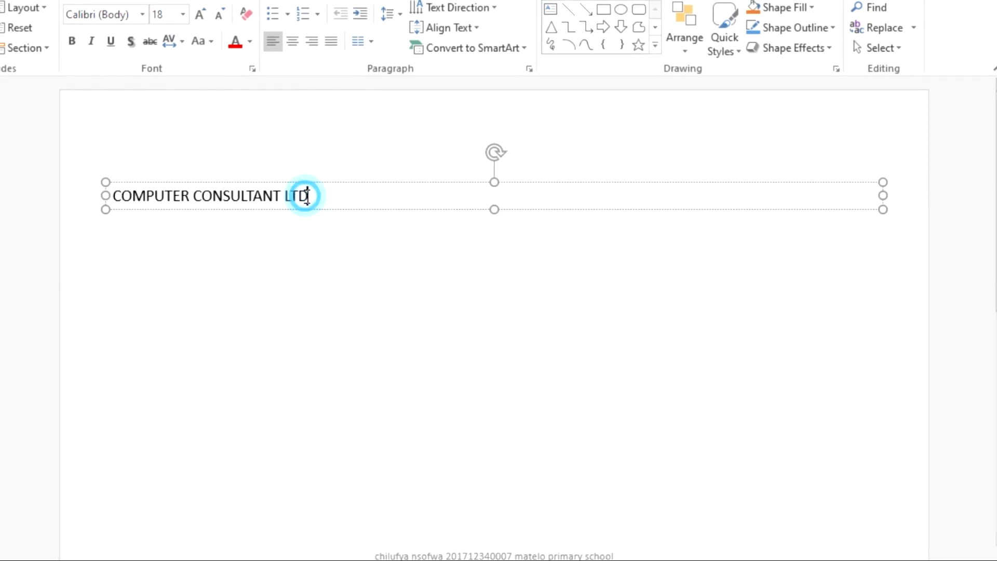
pyautogui.tripleClick(307, 196)
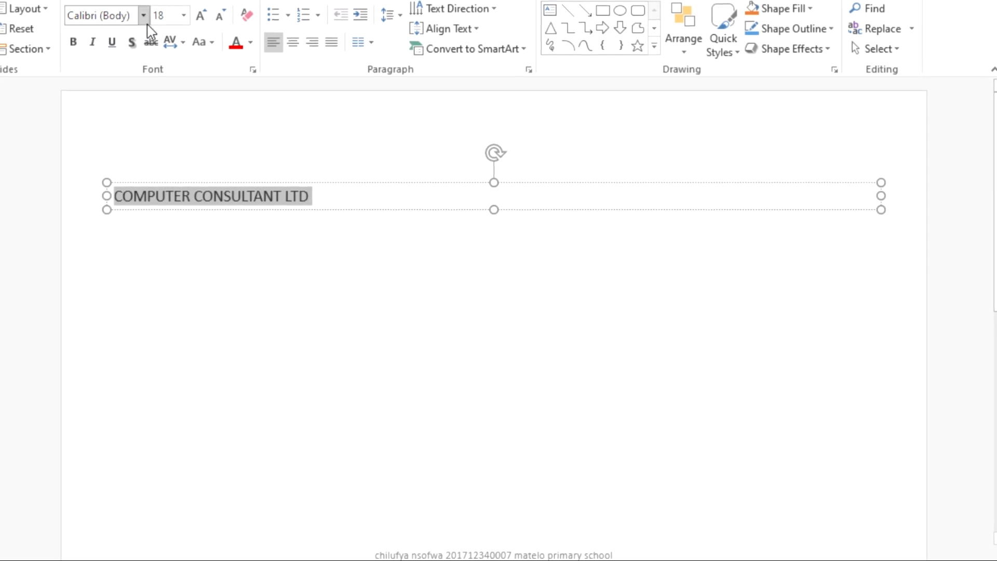
pyautogui.click(183, 16)
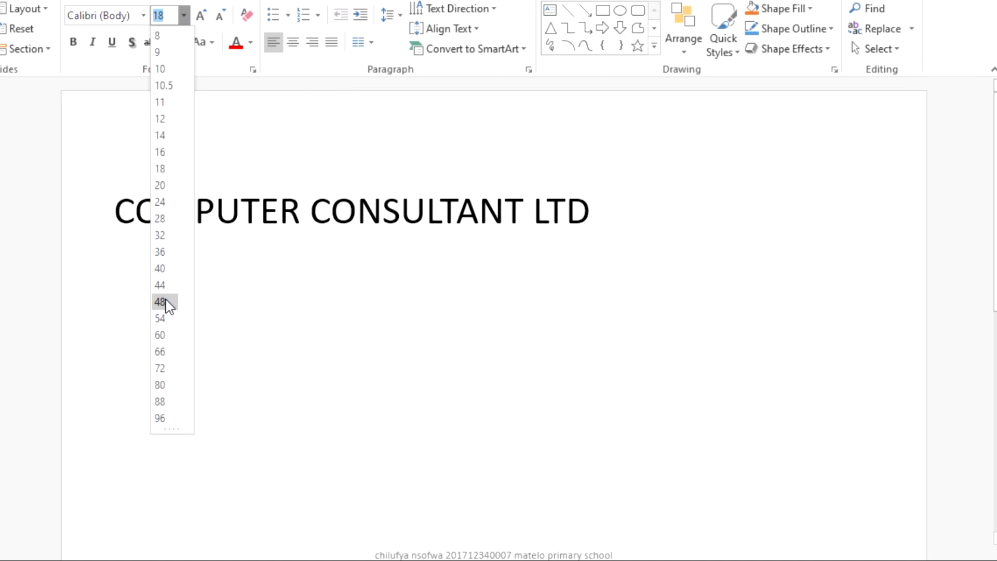
pyautogui.click(164, 336)
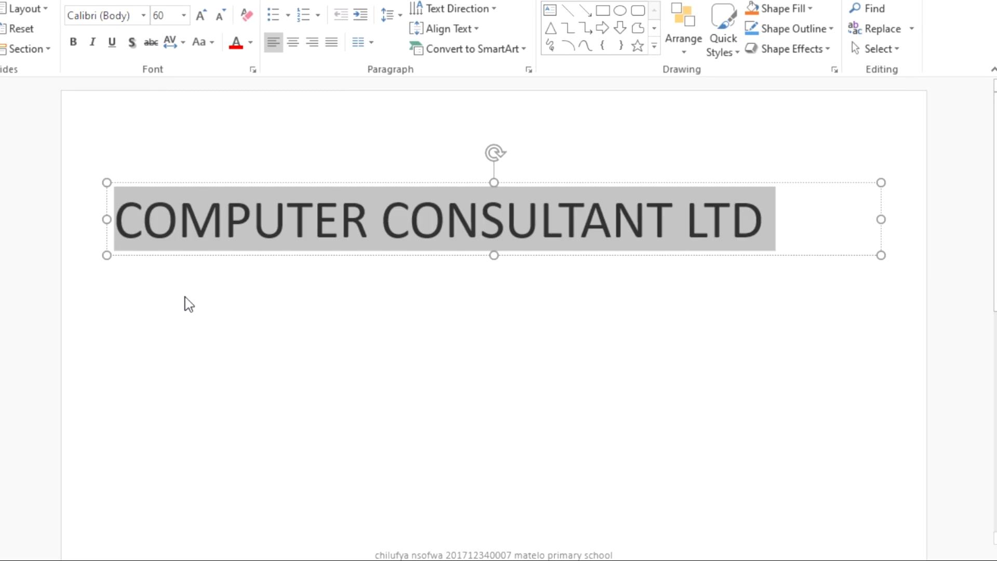
pyautogui.click(688, 341)
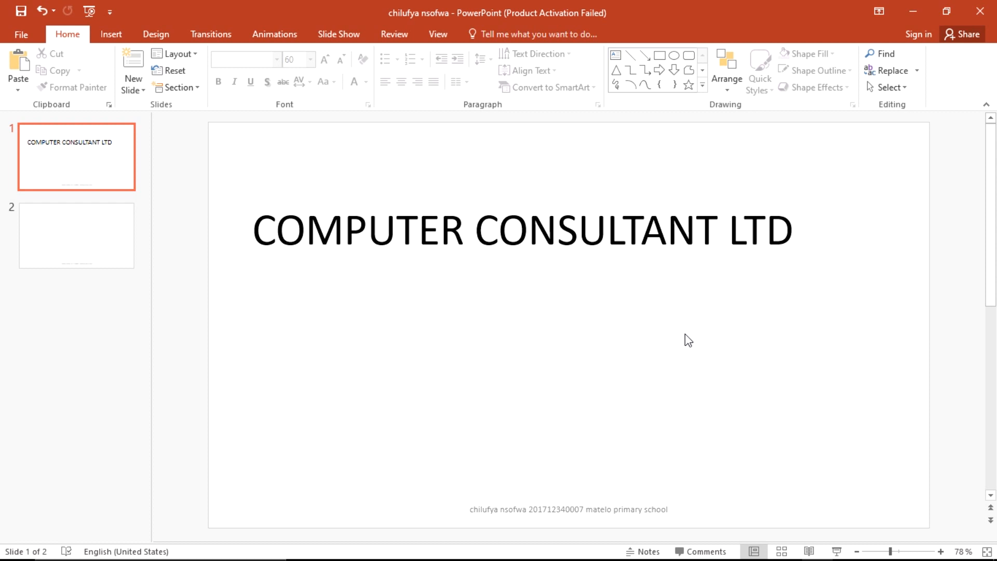
# Step: Narrow the heading box to fit its text and centre it horizontally on slide 1
pyautogui.click(599, 235)
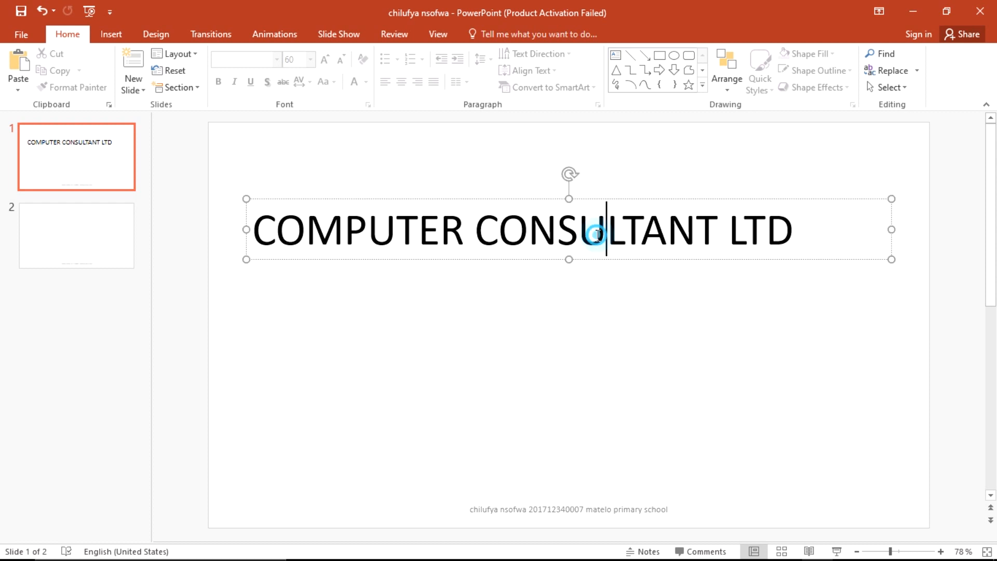
pyautogui.moveTo(892, 228); pyautogui.dragTo(811, 231)
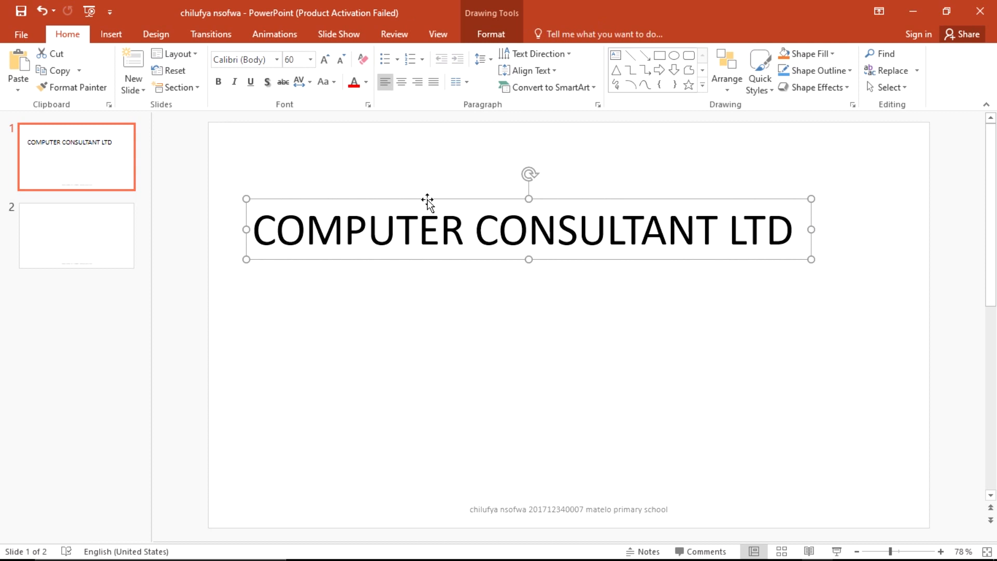
pyautogui.moveTo(427, 200); pyautogui.dragTo(469, 200)
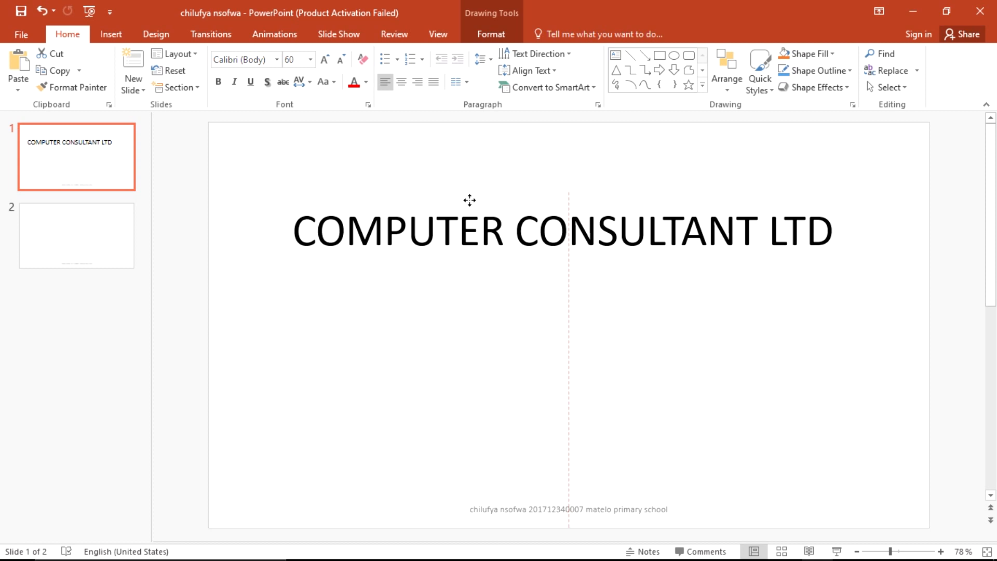
pyautogui.moveTo(470, 200); pyautogui.dragTo(470, 201)
pyautogui.click(522, 309)
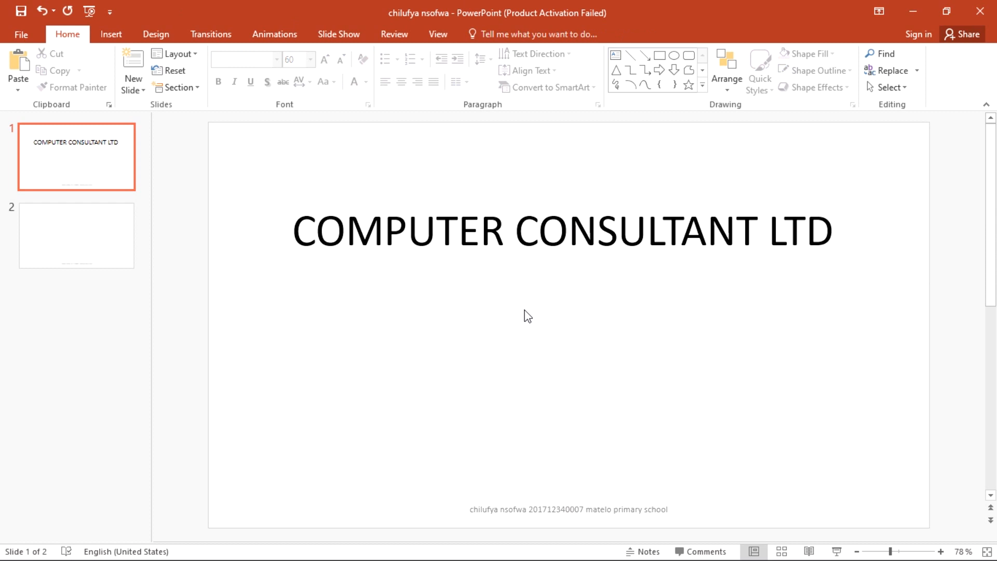
pyautogui.hotkey('alt', 'Tab')
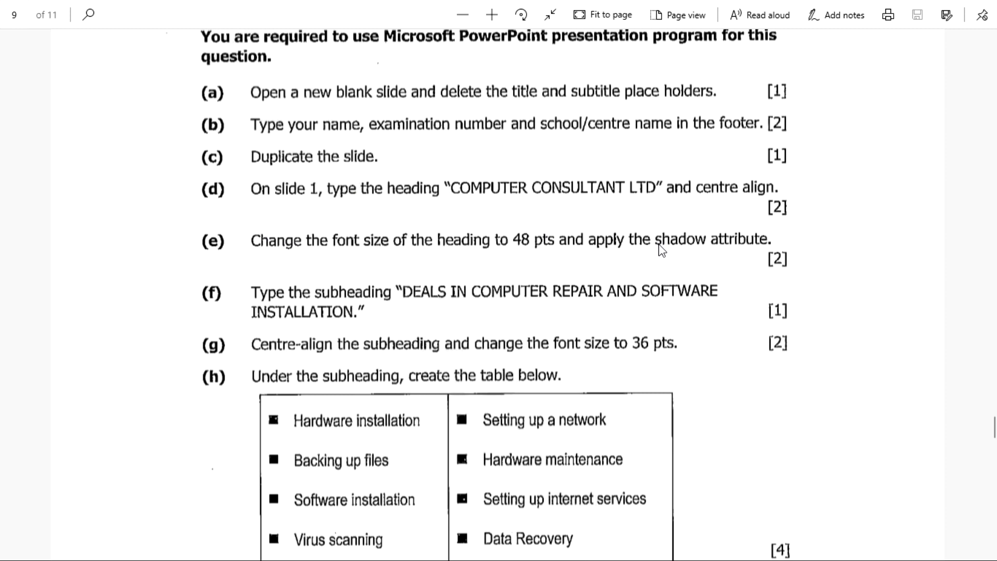
# Step: Return to PowerPoint and click into the centred COMPUTER CONSULTANT LTD heading
pyautogui.hotkey('alt', 'Tab')
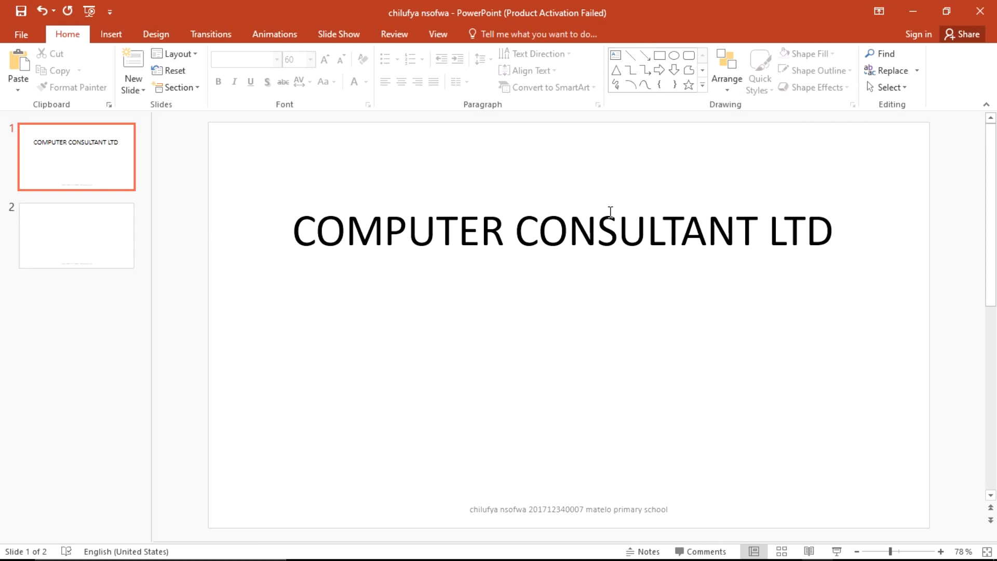
pyautogui.click(661, 227)
# Step: Set the COMPUTER CONSULTANT LTD heading text to 48 pt
pyautogui.moveTo(834, 238)
pyautogui.mouseDown()
pyautogui.moveTo(739, 218)
pyautogui.moveTo(419, 203)
pyautogui.mouseUp()
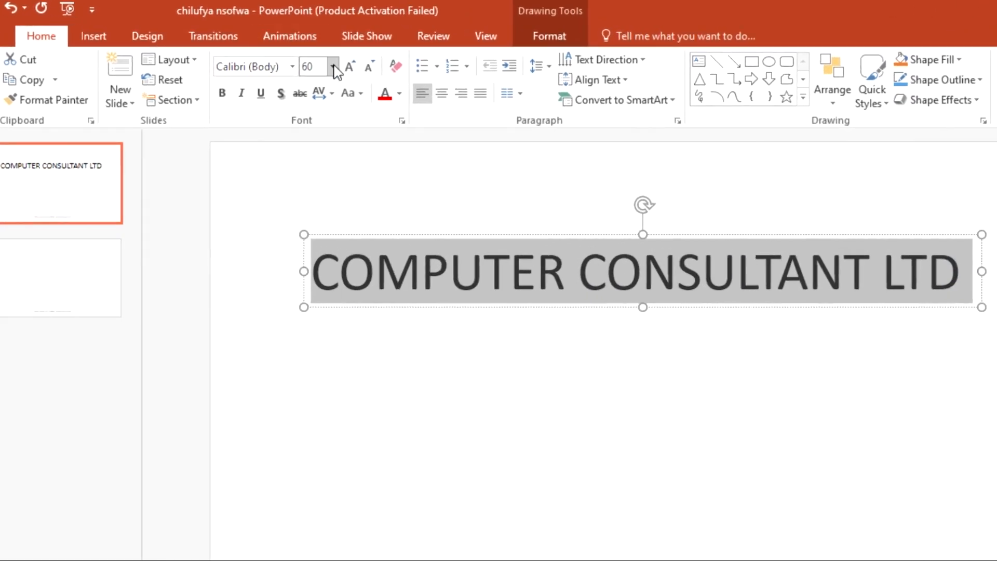
pyautogui.click(334, 67)
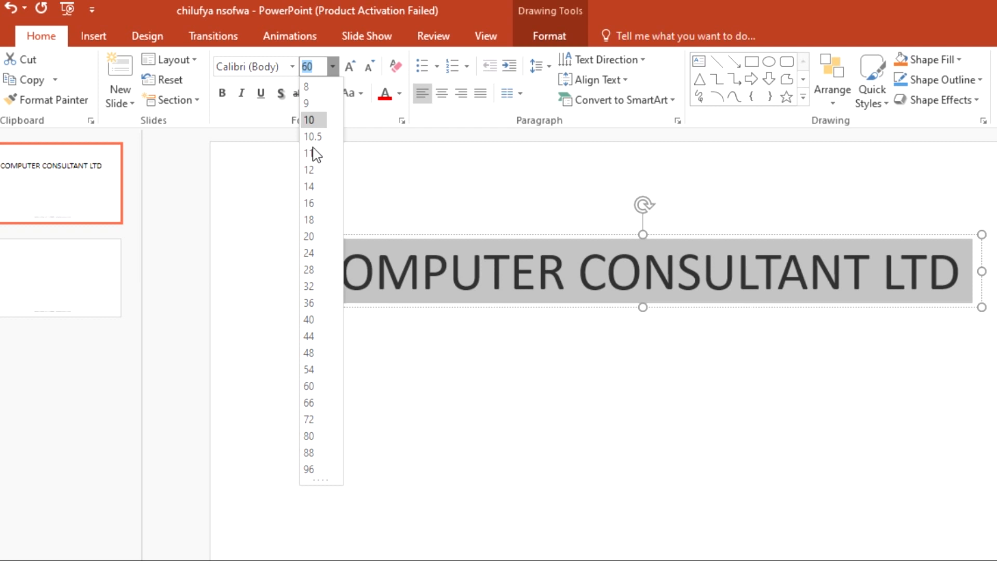
pyautogui.click(308, 355)
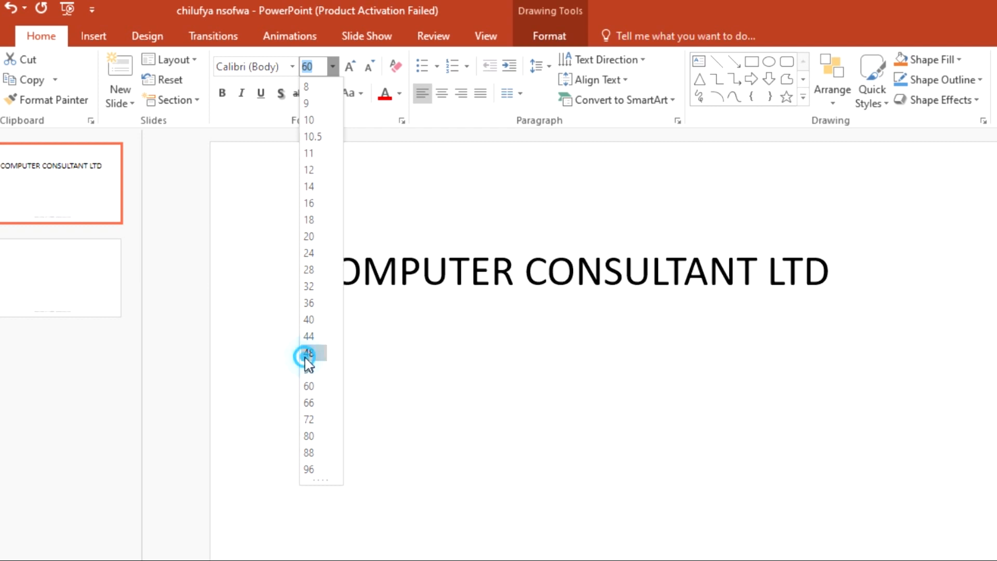
# Step: Narrow the heading box to fit the text and recentre it on the slide
pyautogui.click(453, 390)
pyautogui.click(673, 269)
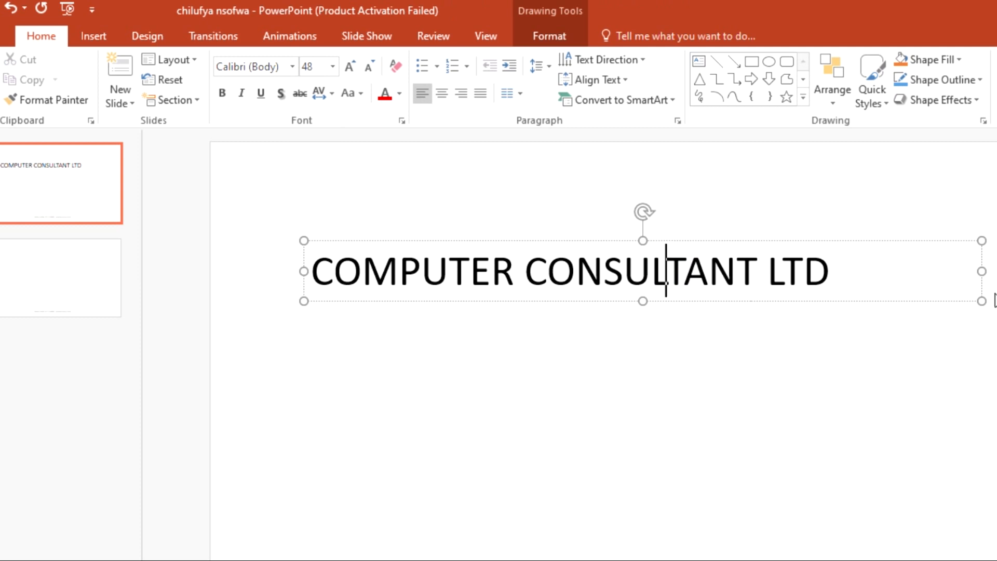
pyautogui.moveTo(982, 271); pyautogui.dragTo(840, 271)
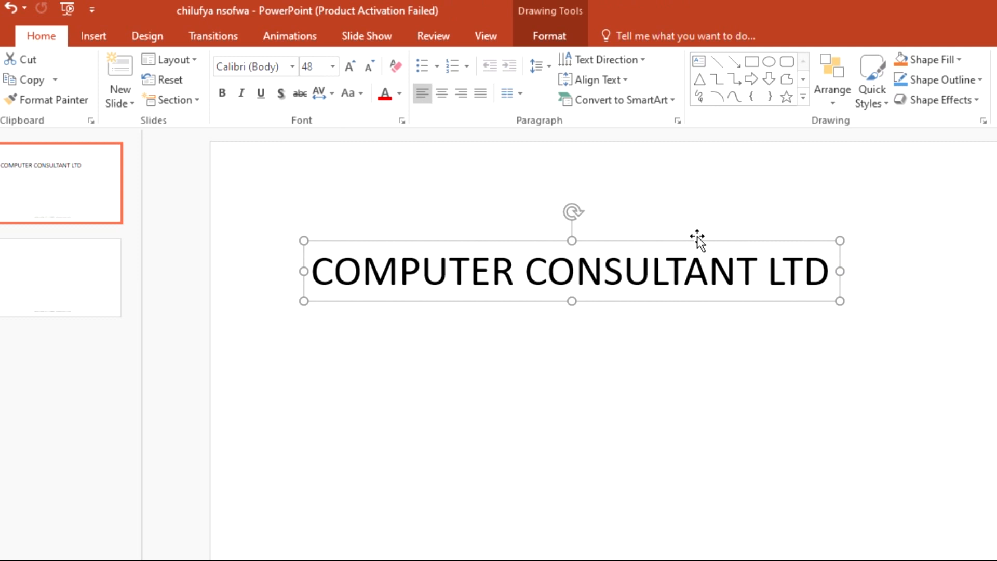
pyautogui.press('Escape')
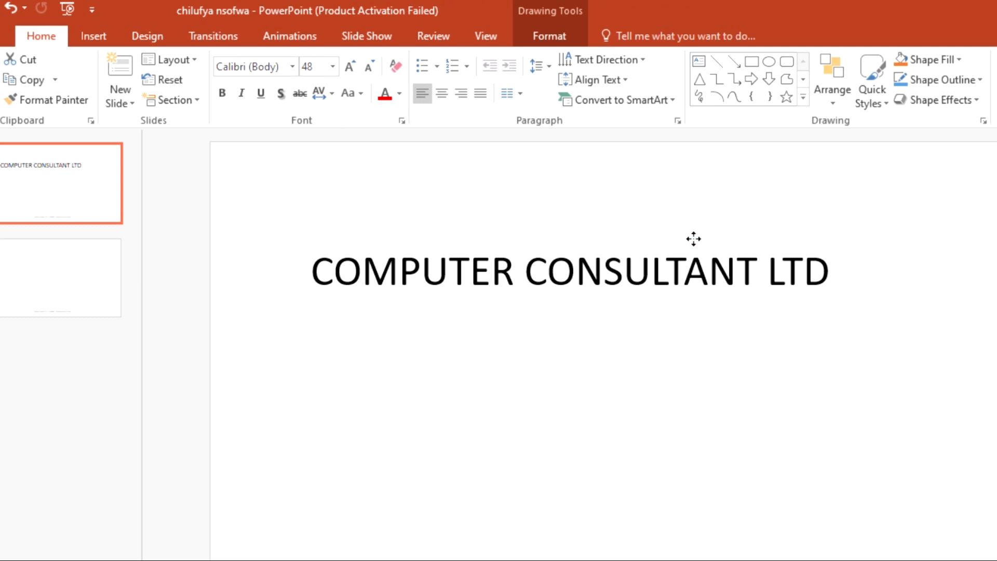
pyautogui.moveTo(694, 238); pyautogui.dragTo(762, 248)
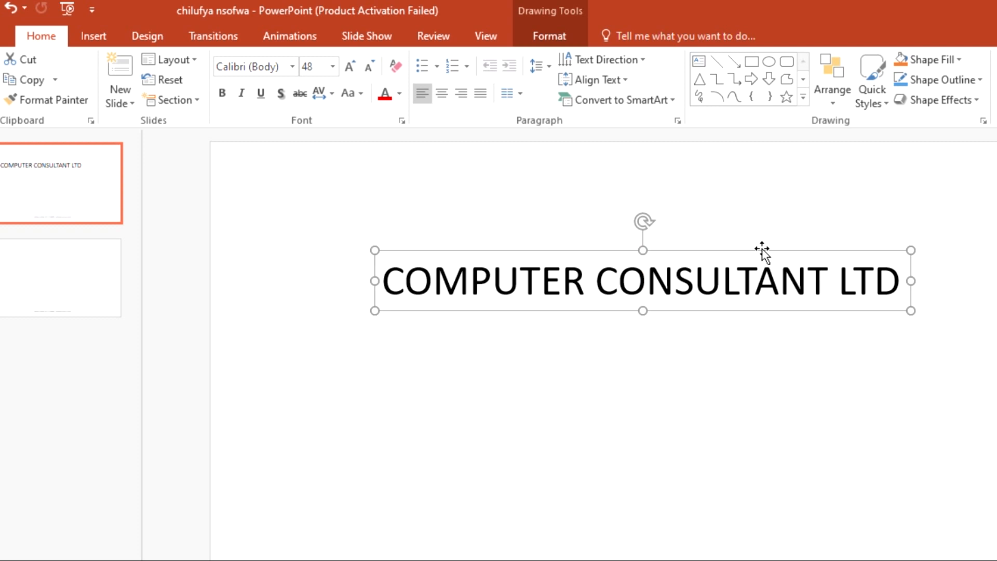
# Step: Select the entire COMPUTER CONSULTANT LTD heading text
pyautogui.click(759, 348)
pyautogui.click(874, 291)
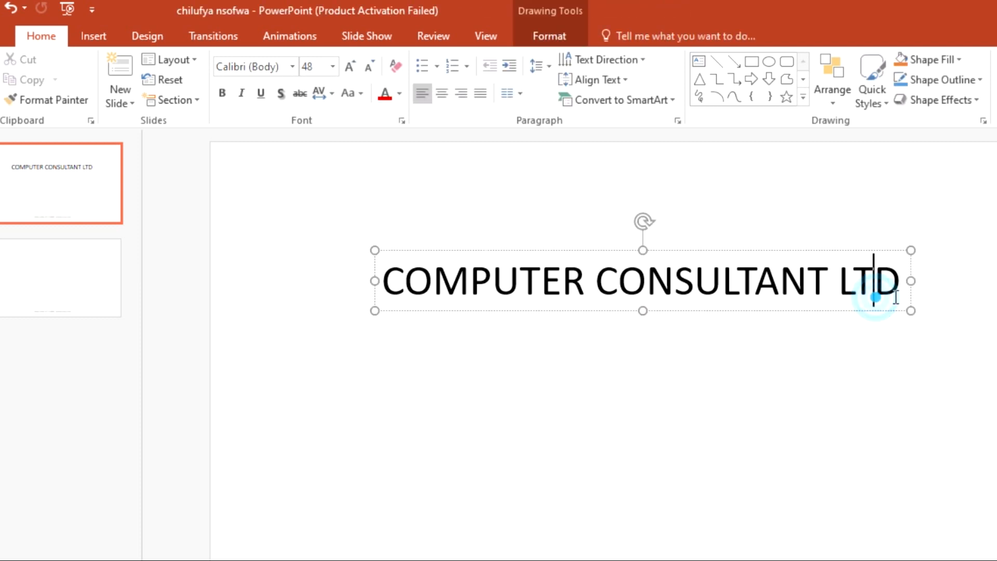
pyautogui.click(898, 287)
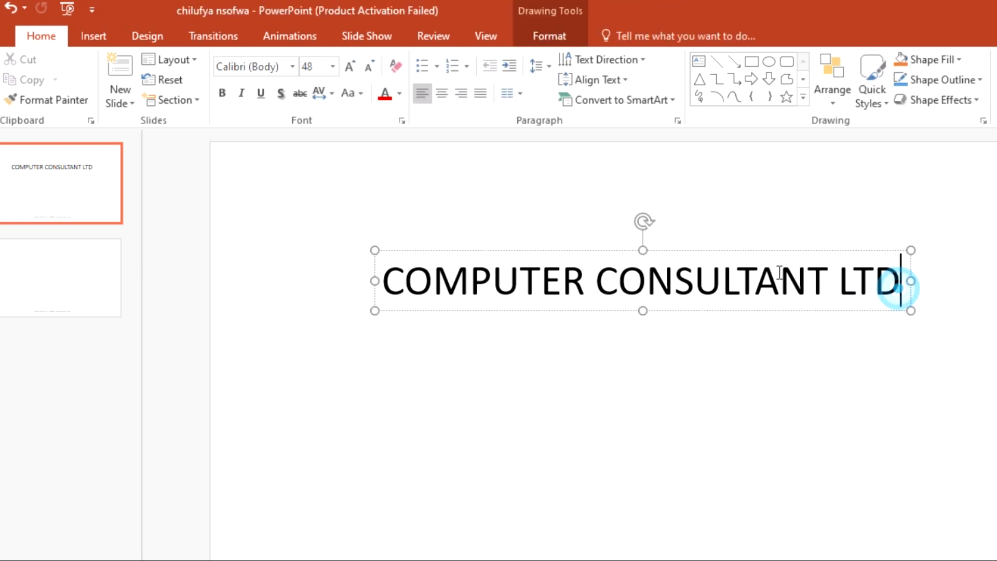
pyautogui.moveTo(898, 288); pyautogui.dragTo(501, 280)
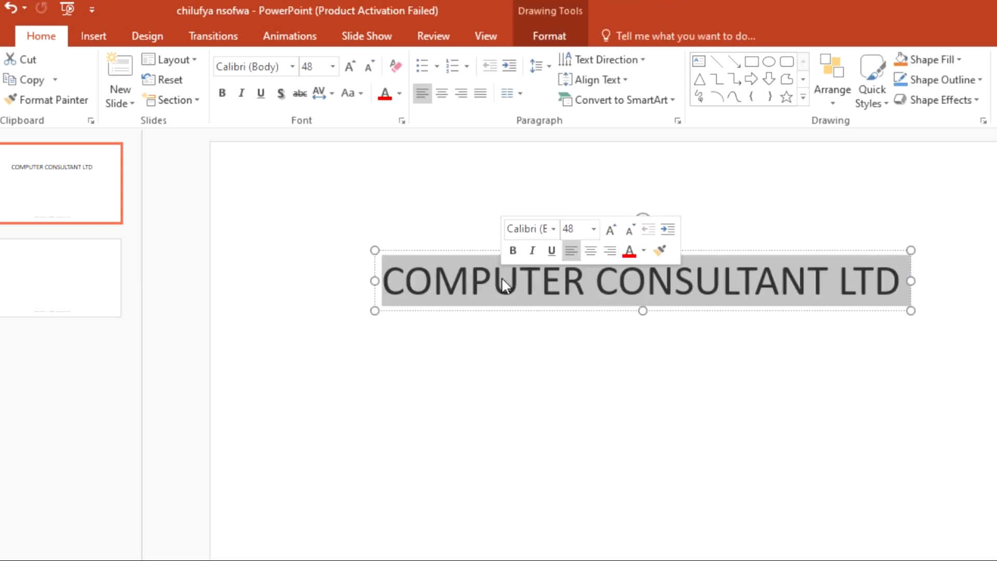
pyautogui.click(434, 279)
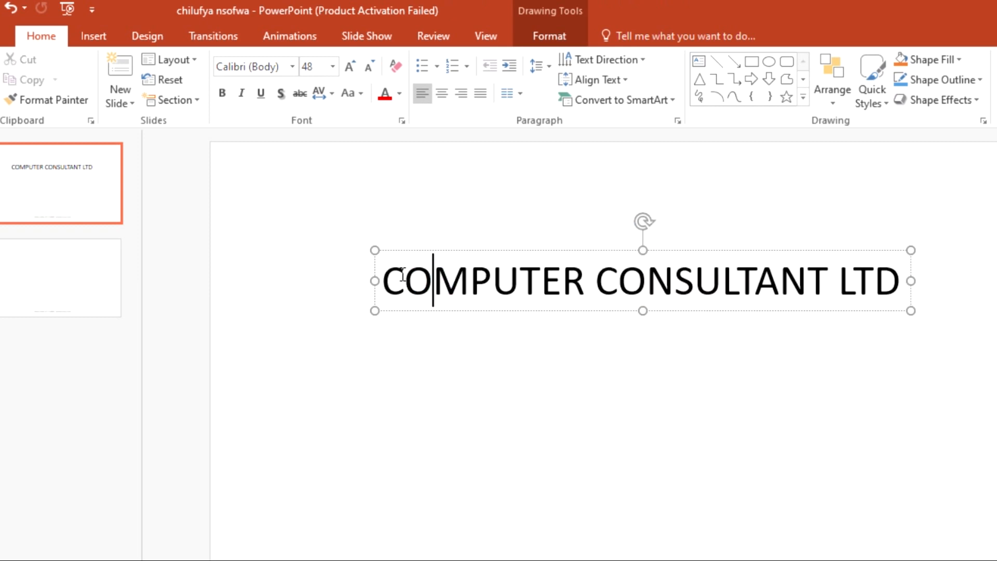
pyautogui.click(383, 268)
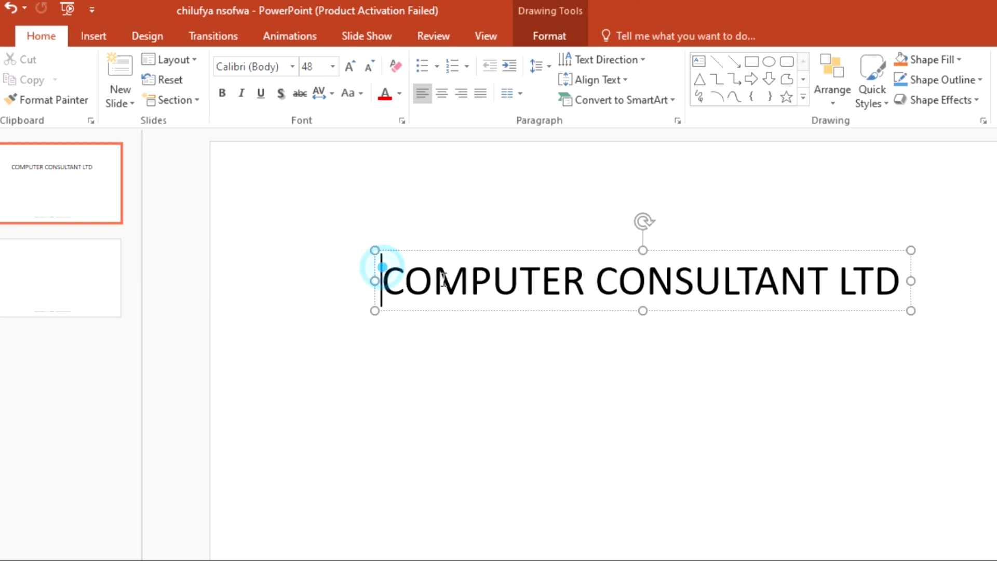
pyautogui.moveTo(444, 279); pyautogui.dragTo(906, 280)
pyautogui.click(868, 345)
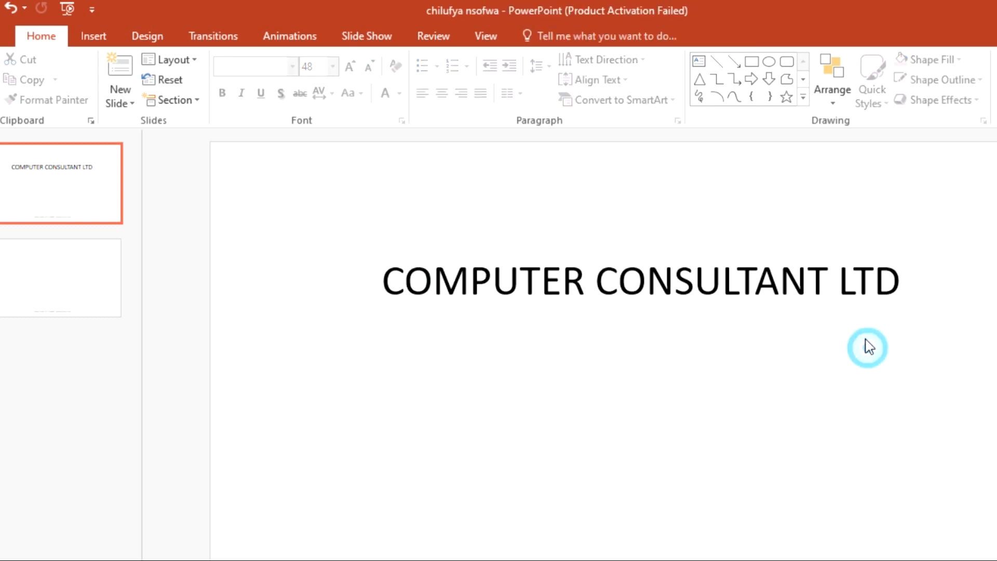
pyautogui.click(897, 283)
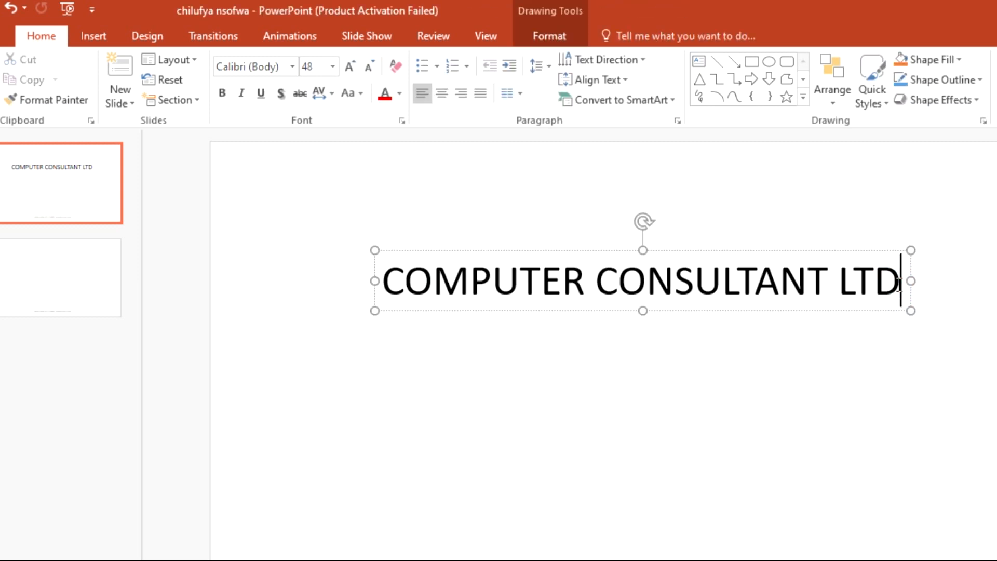
pyautogui.moveTo(899, 283); pyautogui.dragTo(906, 280)
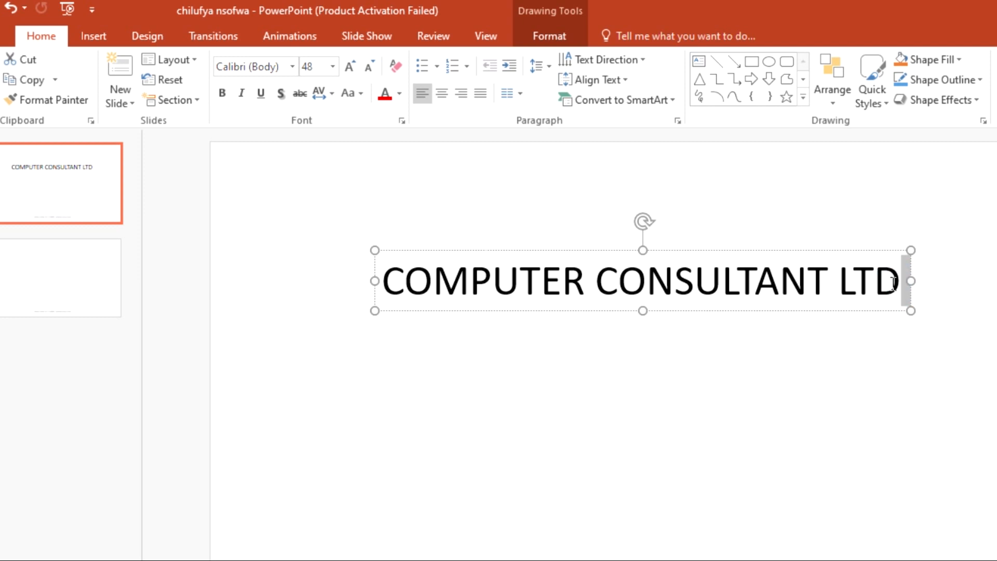
pyautogui.moveTo(892, 283); pyautogui.dragTo(464, 292)
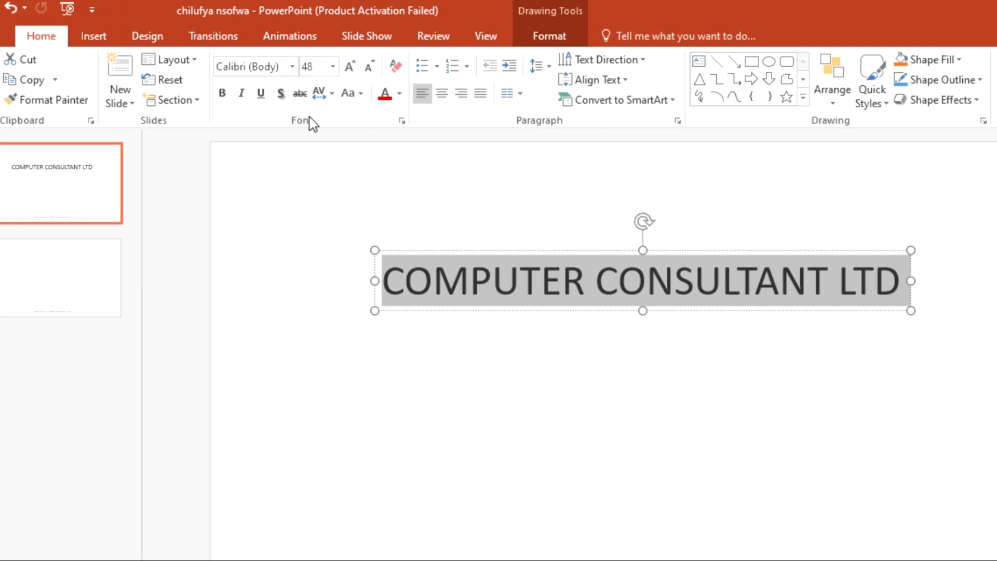
# Step: Apply a text shadow to the selected heading and deselect it to check
pyautogui.click(282, 96)
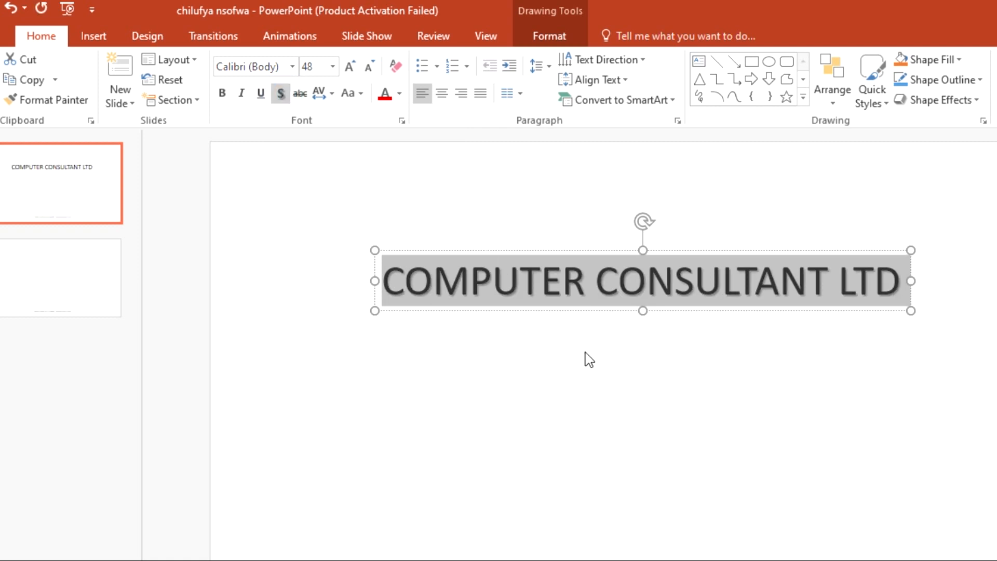
pyautogui.click(592, 400)
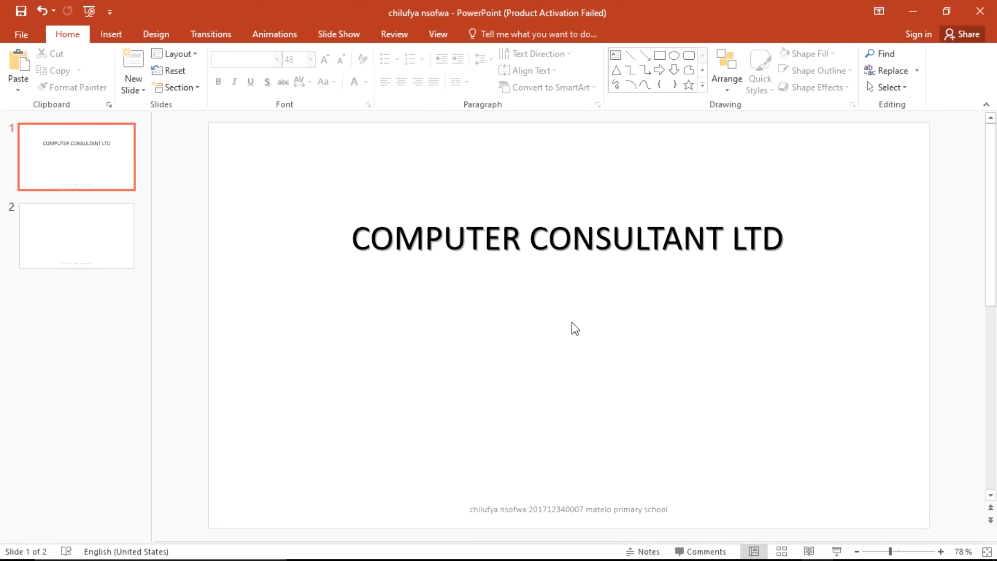
pyautogui.hotkey('alt', 'Tab')
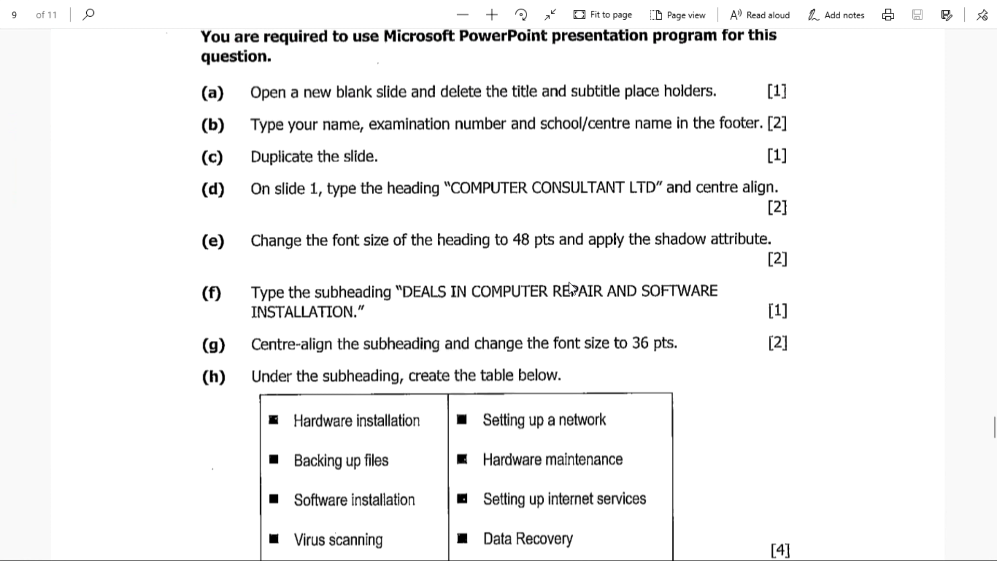
# Step: Scroll the exam paper to tasks (f)–(j), then return to the presentation
pyautogui.scroll(-3, 442, 296)
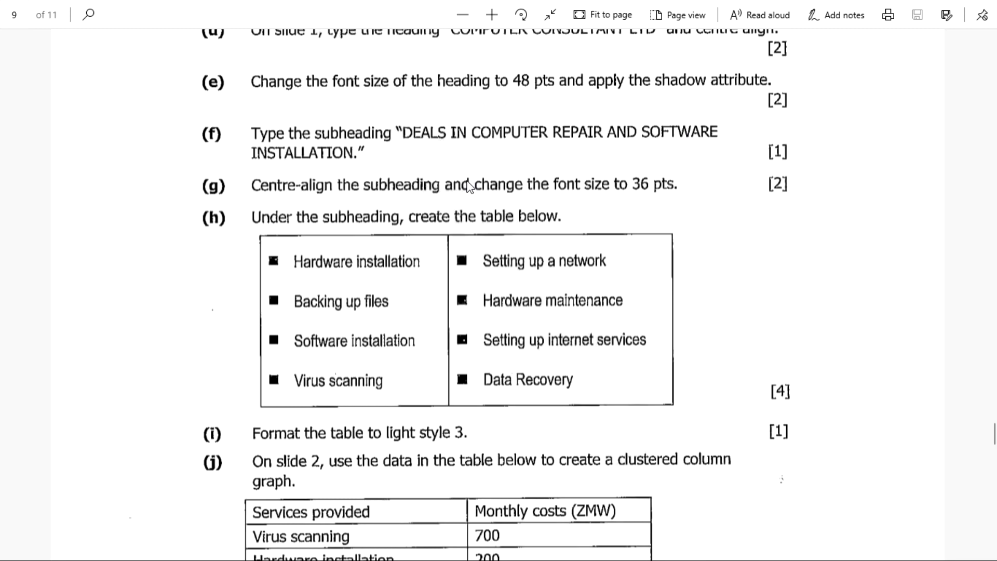
pyautogui.hotkey('alt', 'Tab')
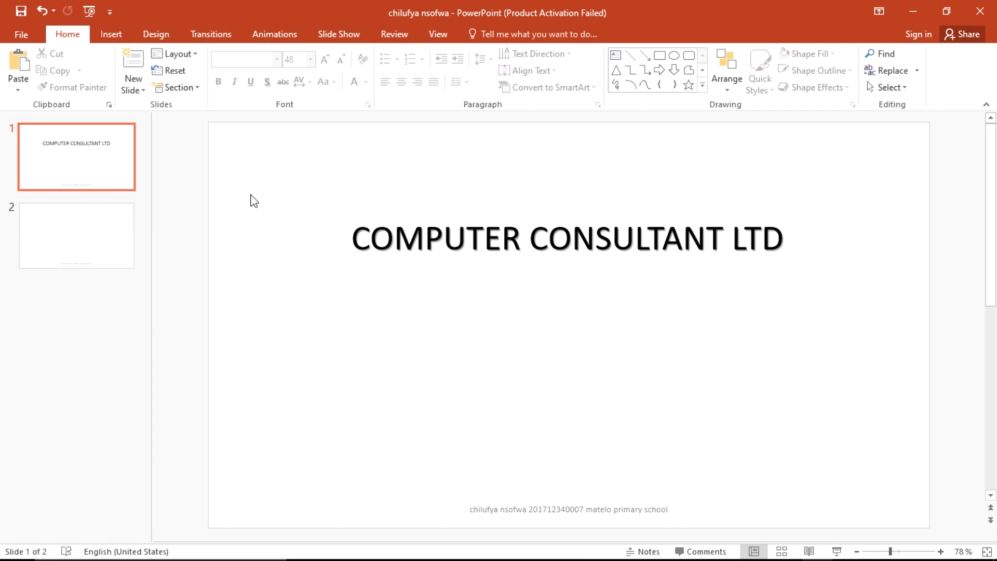
# Step: Draw a new text box from the Insert tab just beneath the heading
pyautogui.click(108, 34)
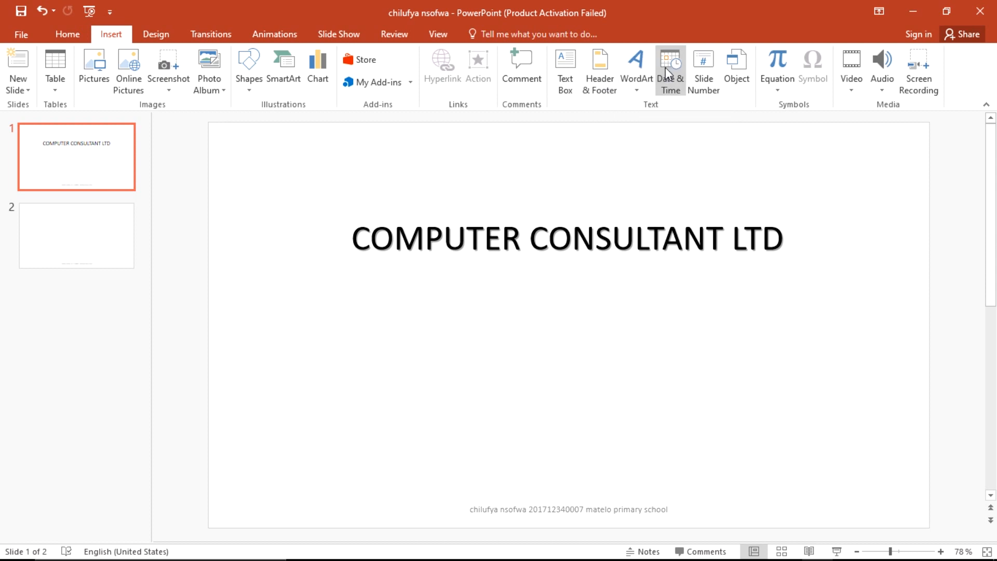
pyautogui.click(572, 95)
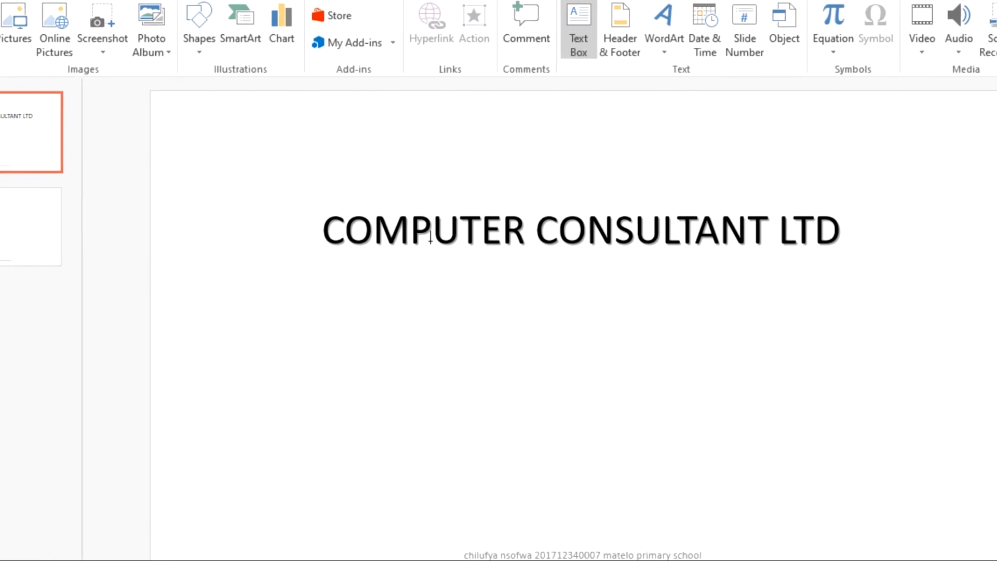
pyautogui.moveTo(358, 301)
pyautogui.mouseDown()
pyautogui.moveTo(633, 344)
pyautogui.moveTo(748, 321)
pyautogui.moveTo(803, 325)
pyautogui.moveTo(788, 327)
pyautogui.mouseUp()
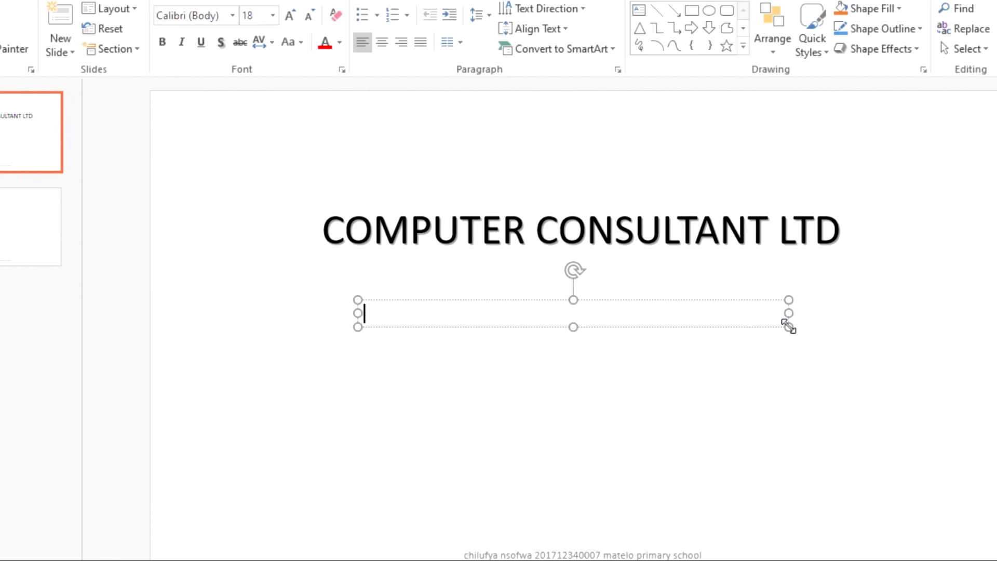
# Step: Type 'DEALS IN COMPUTER REPAIR AND SOFTWARE INSTALLATIONS' into the new text box
pyautogui.hotkey('alt', 'Tab')
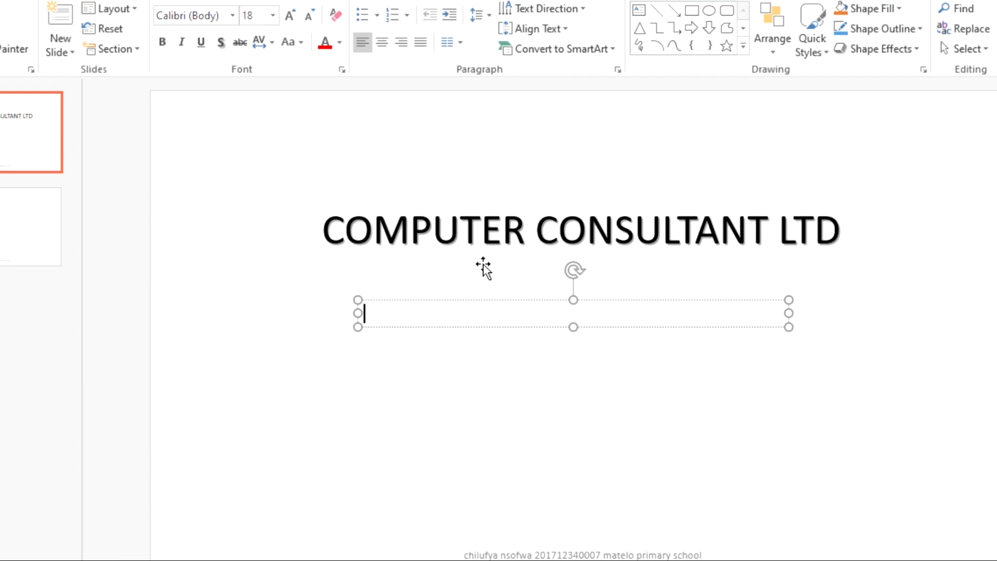
pyautogui.write('DEALS IN COMPUT')
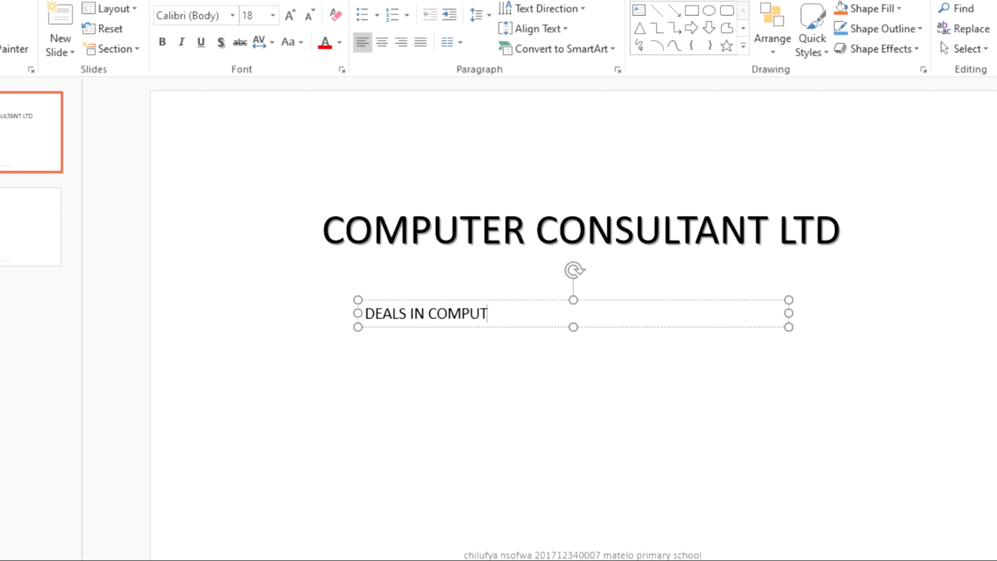
pyautogui.write('ER REPAIR')
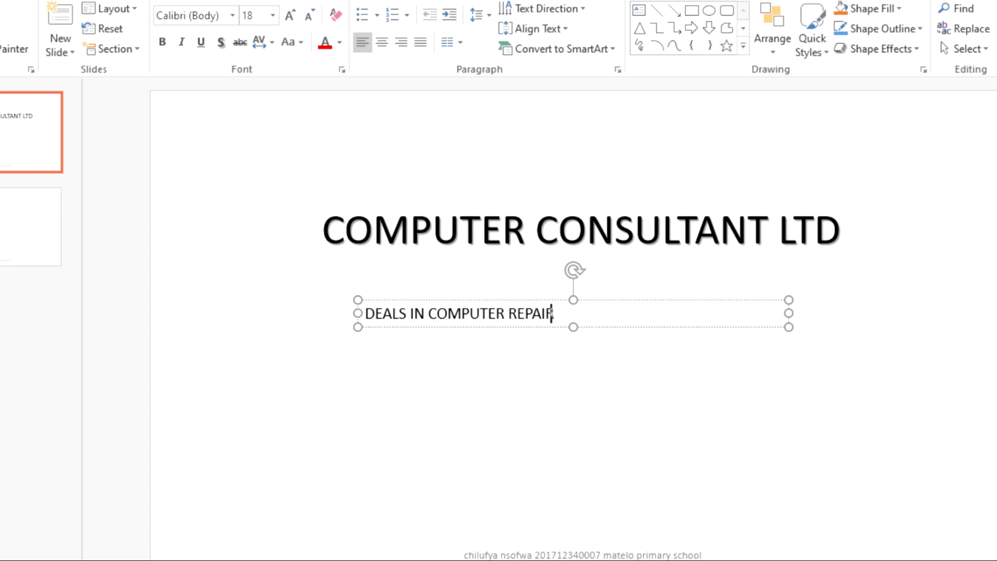
pyautogui.write(' AND SOFT')
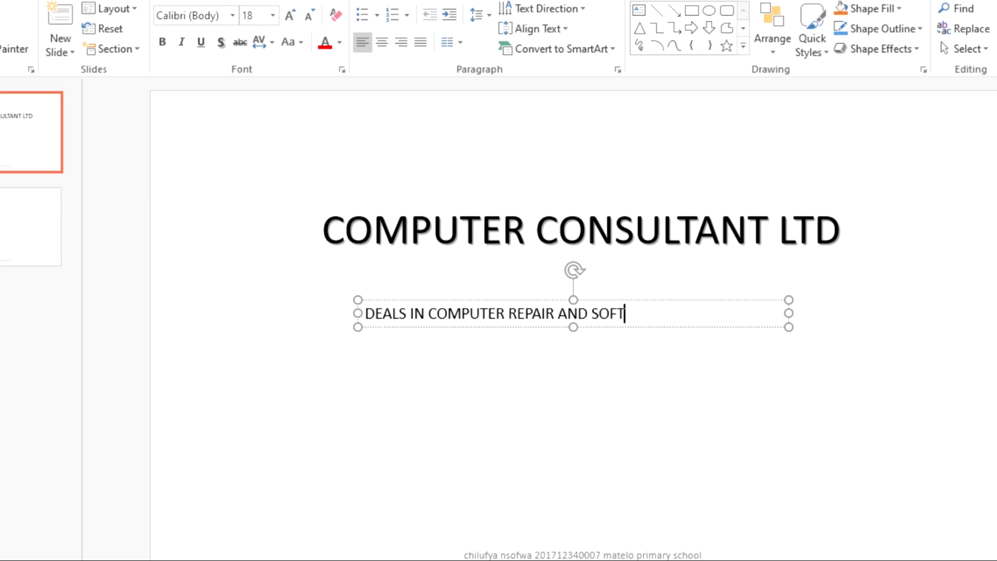
pyautogui.write('WARE INSTA')
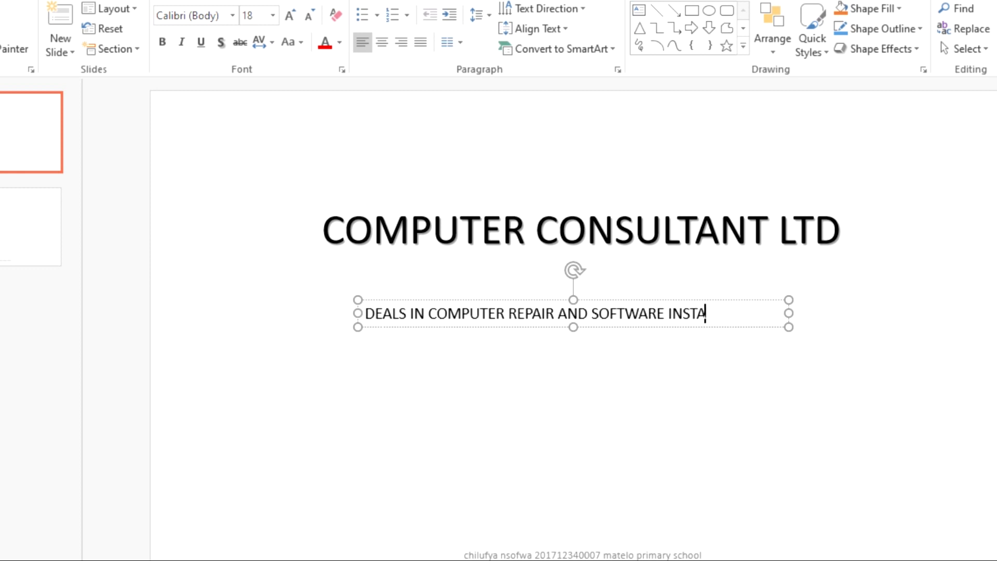
pyautogui.write('LLATIONS')
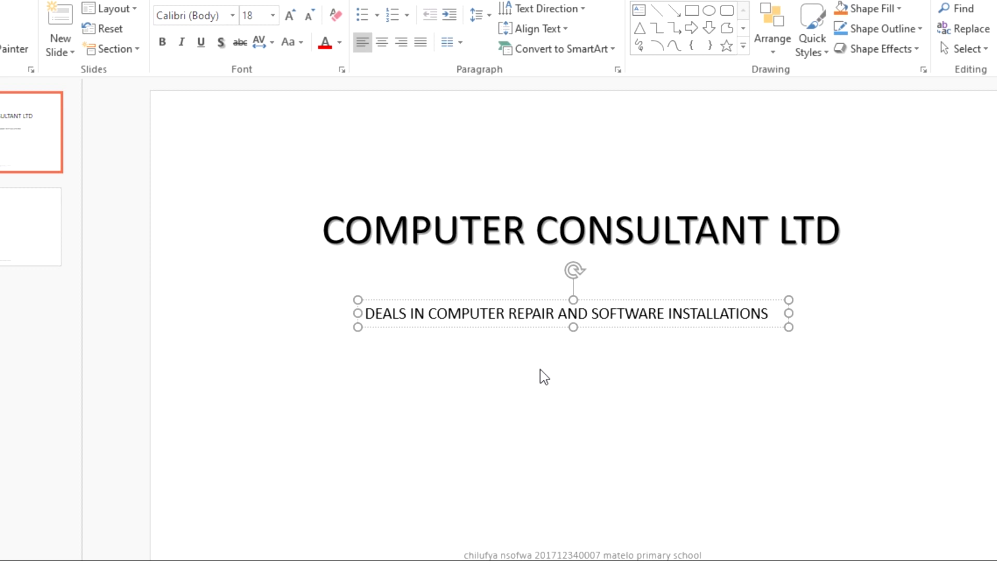
pyautogui.click(434, 382)
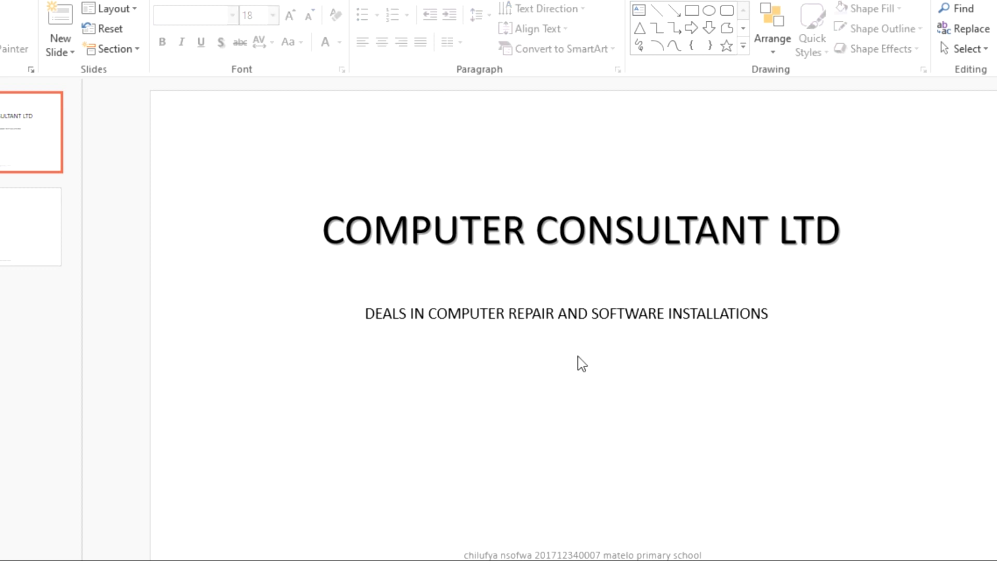
# Step: Centre the subheading under the heading and save the presentation
pyautogui.click(556, 313)
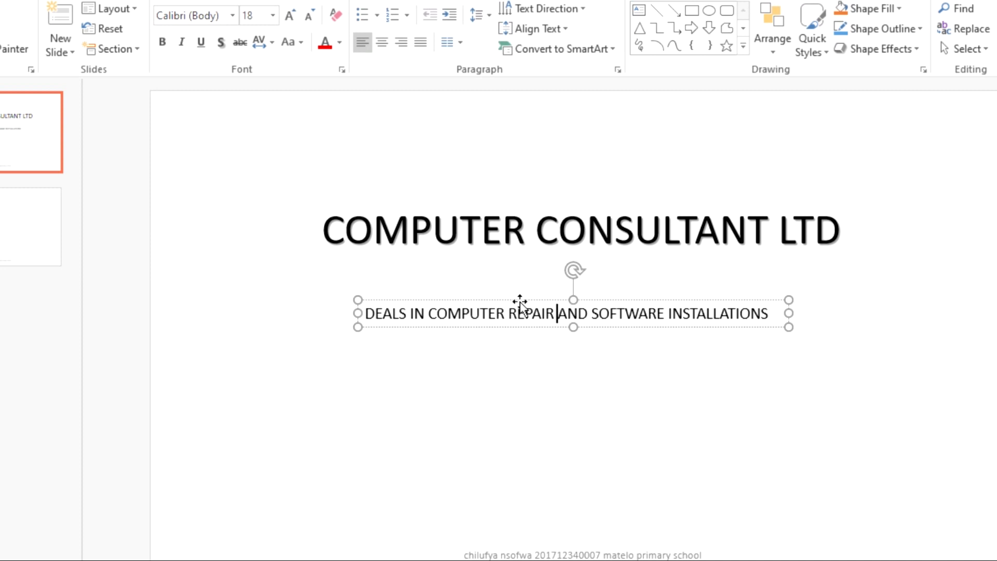
pyautogui.click(498, 298)
pyautogui.moveTo(497, 297); pyautogui.dragTo(510, 298)
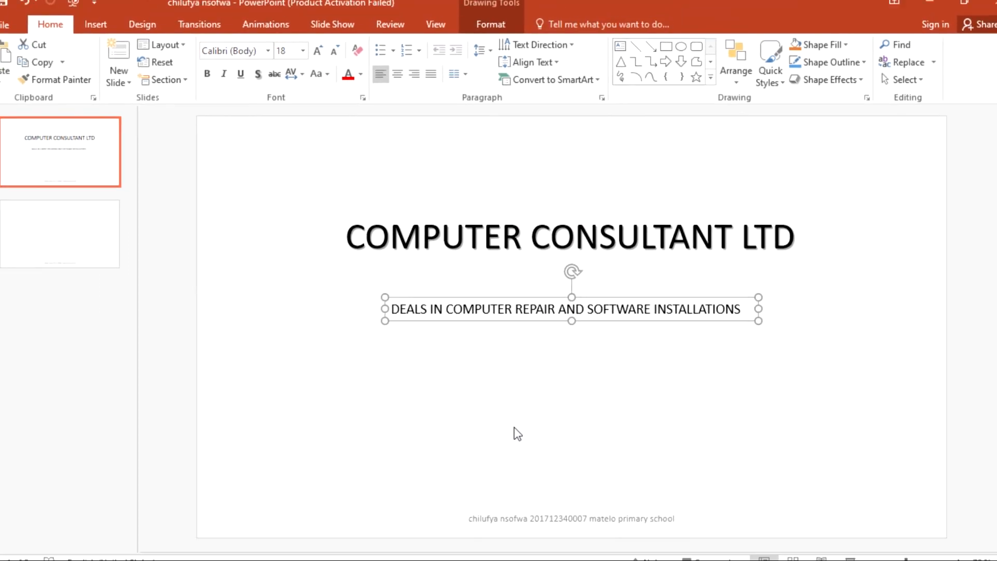
pyautogui.click(520, 456)
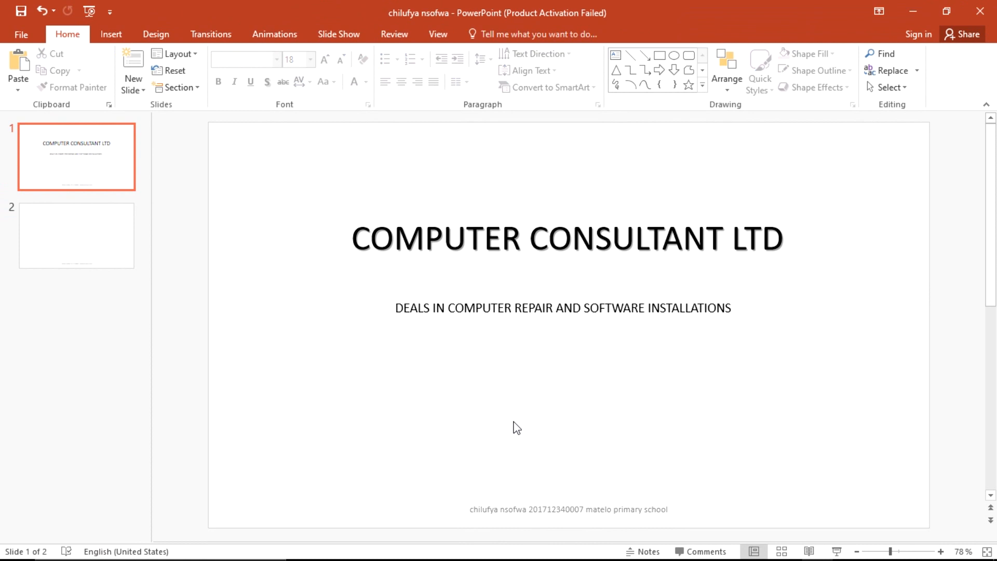
pyautogui.hotkey('ctrl', 's')
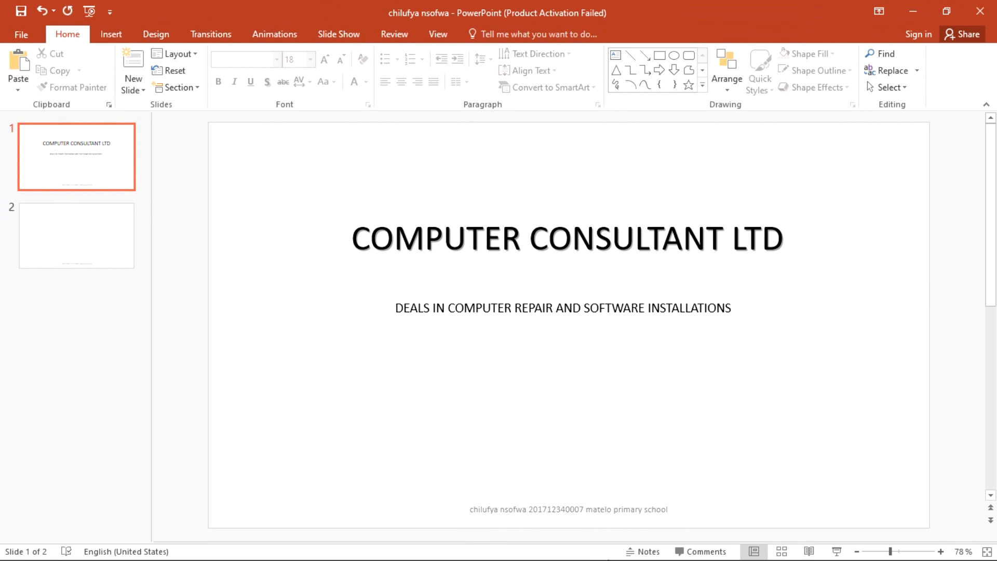
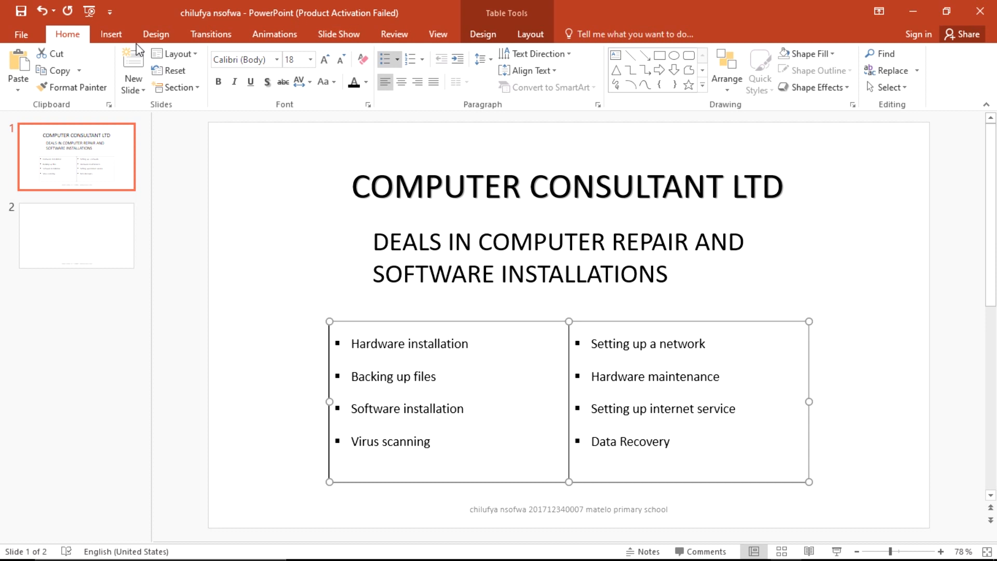
# Step: Bring up the slide design theme options for the presentation
pyautogui.click(155, 35)
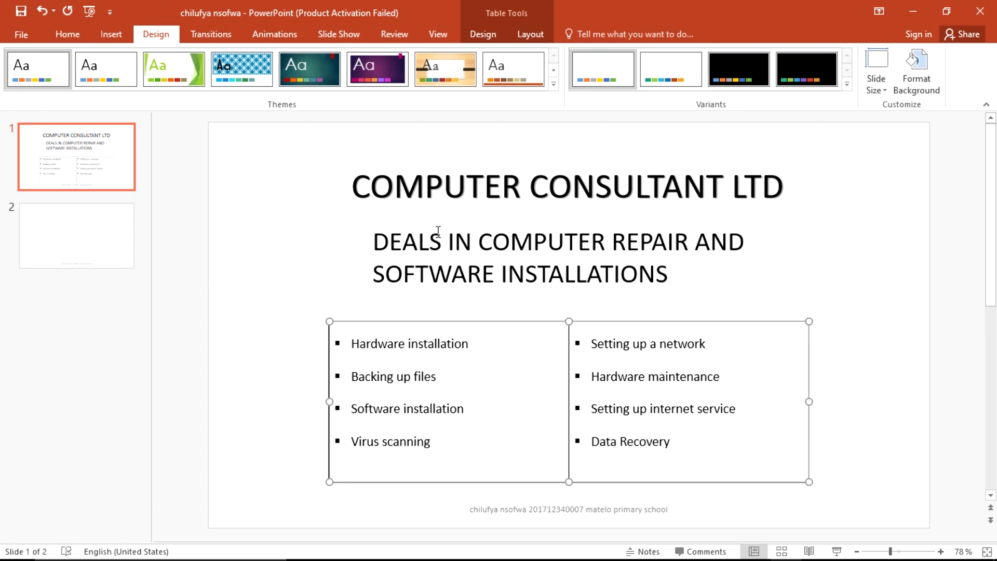
# Step: Apply Light Style 3 to the slide 1 services table from the Table Styles gallery
pyautogui.click(484, 32)
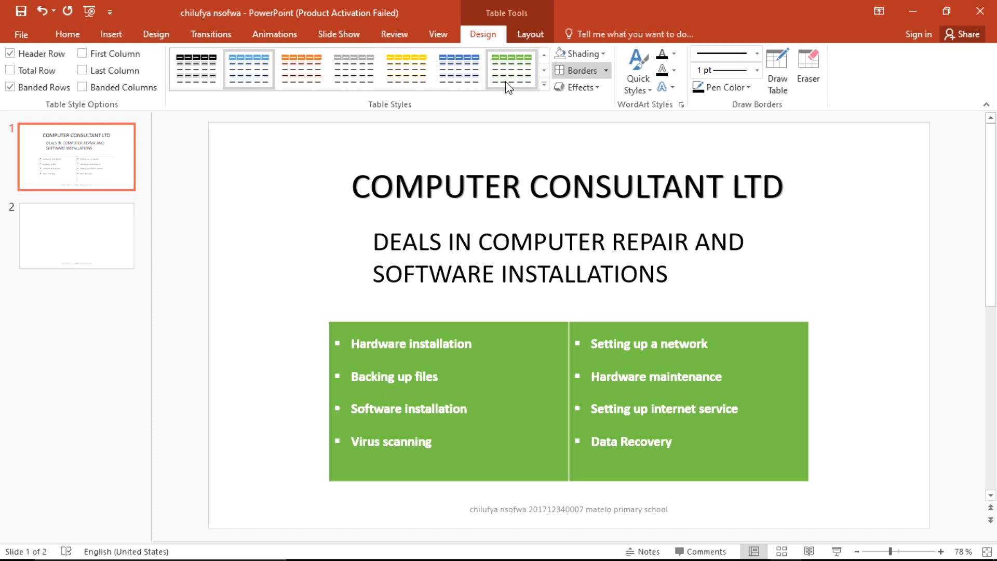
pyautogui.click(544, 86)
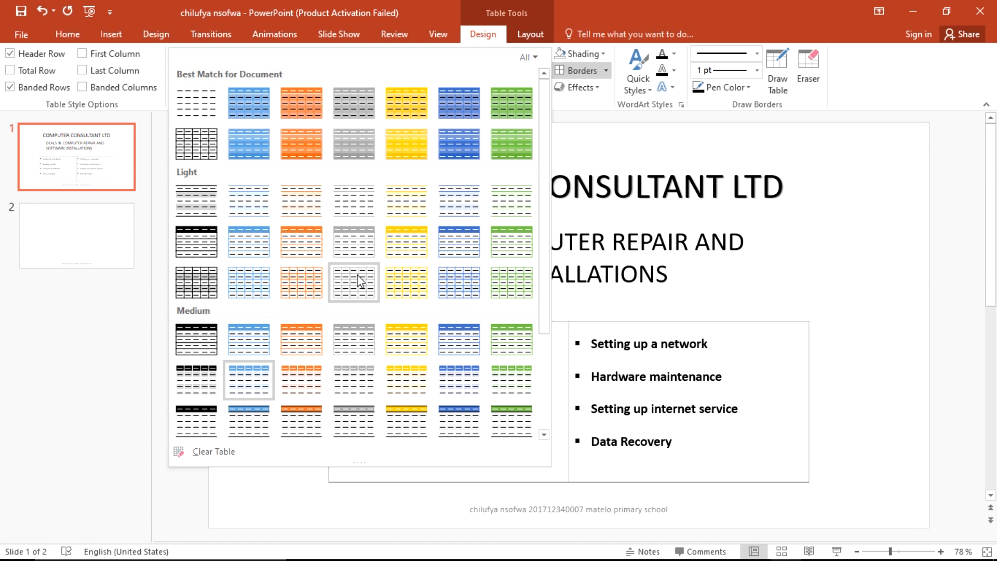
pyautogui.click(183, 288)
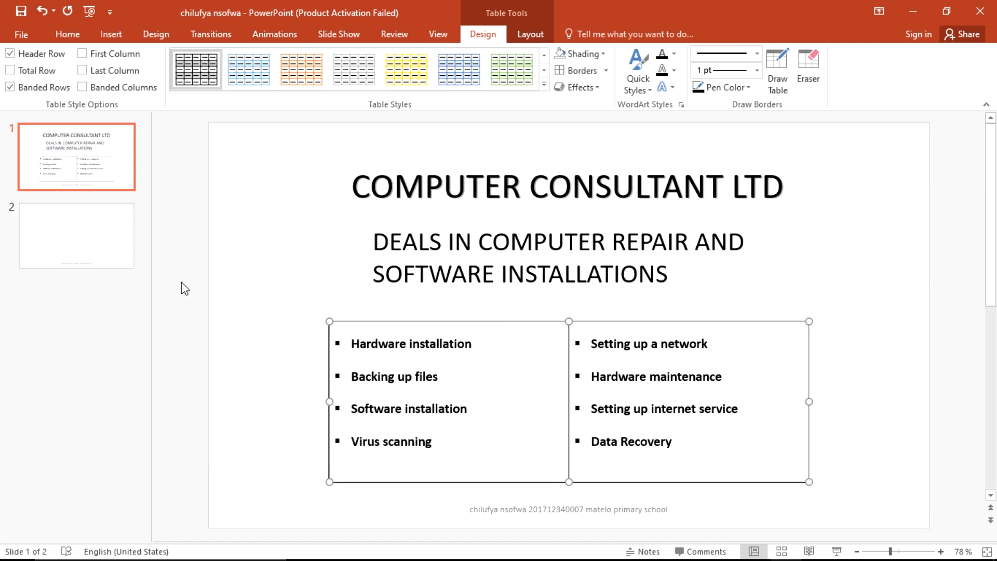
pyautogui.hotkey('alt', 'Tab')
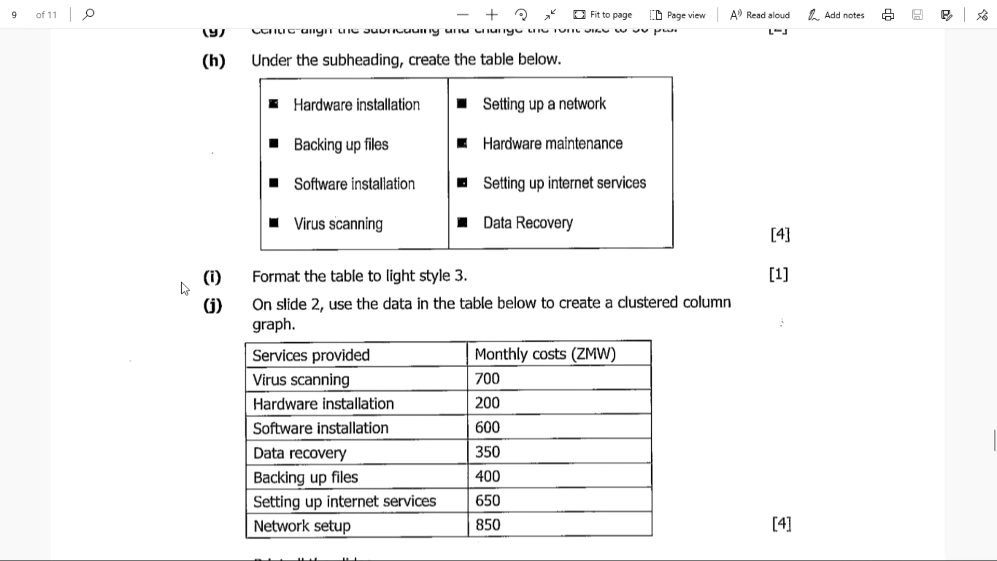
# Step: Deselect the table, review the exam's monthly costs table, then go to blank slide 2
pyautogui.hotkey('alt', 'Tab')
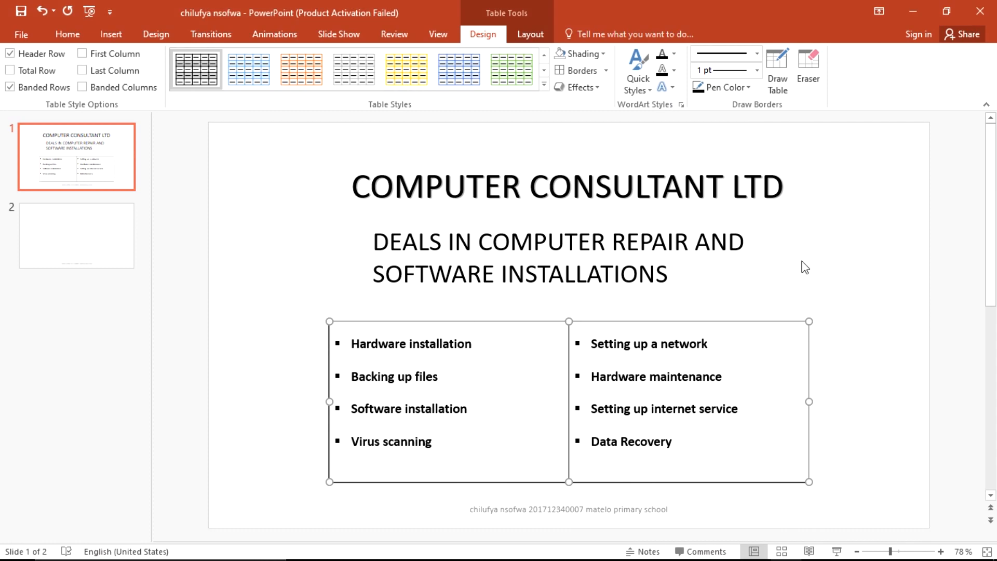
pyautogui.click(835, 291)
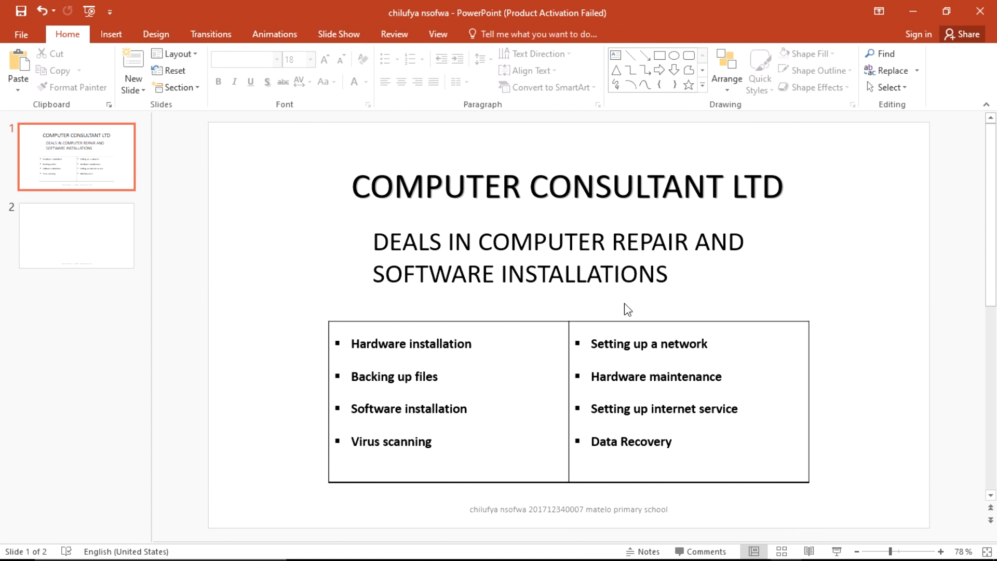
pyautogui.hotkey('alt', 'Tab')
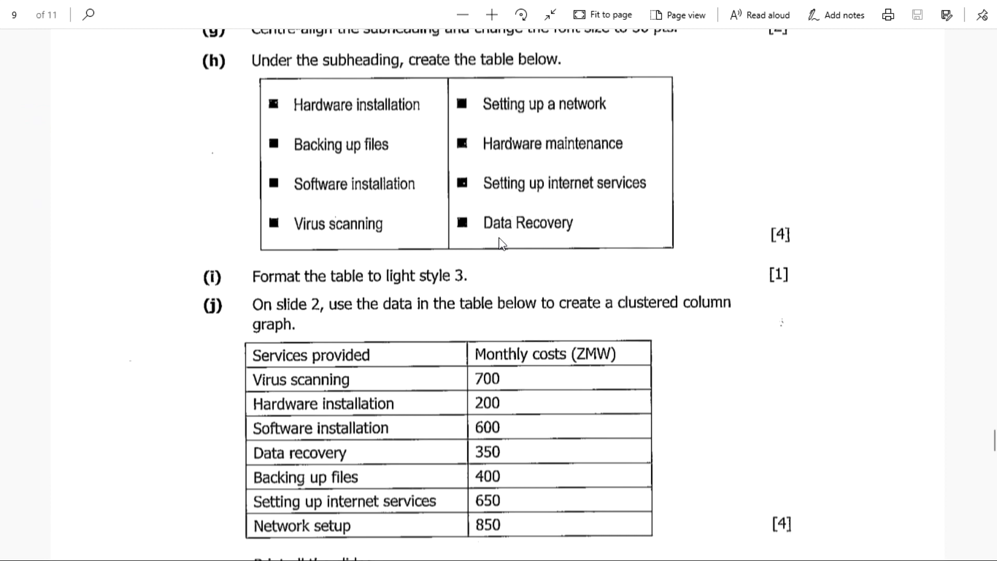
pyautogui.scroll(-3, 584, 286)
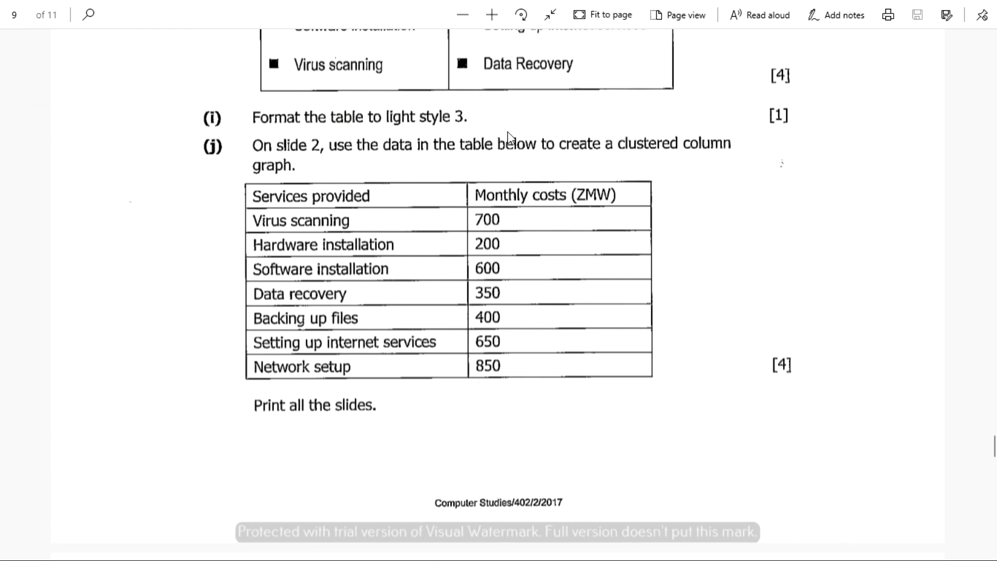
pyautogui.scroll(3, 623, 202)
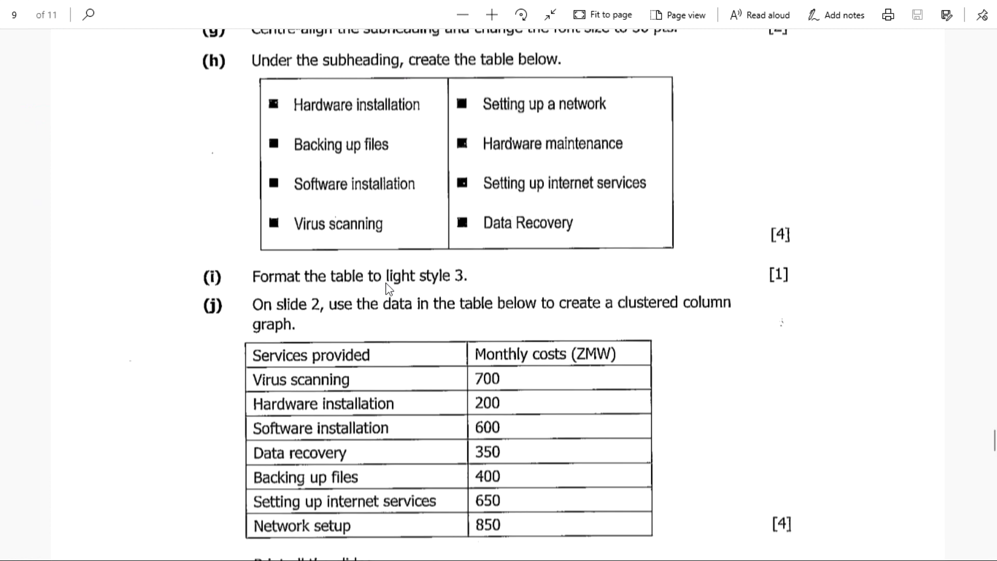
pyautogui.scroll(-3, 396, 312)
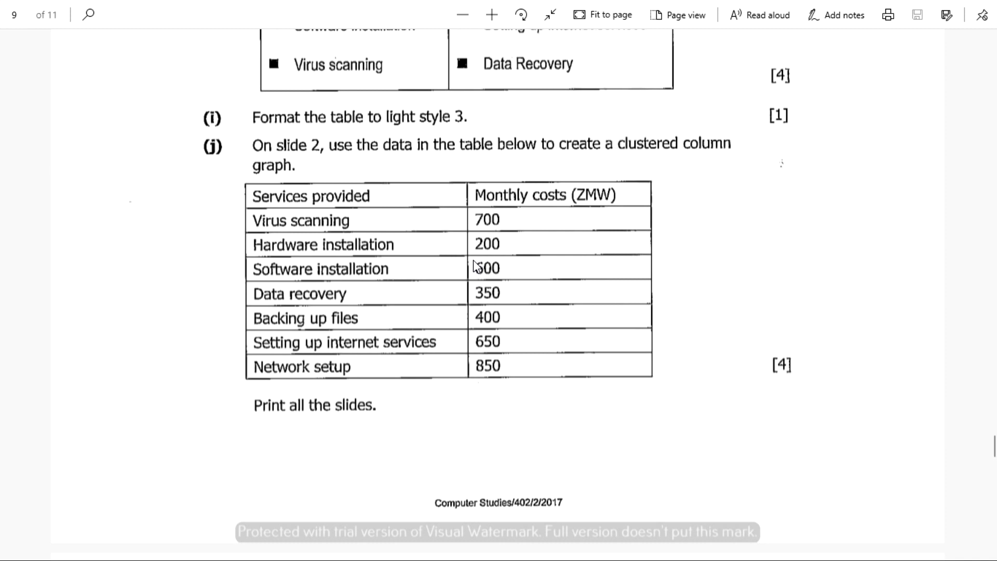
pyautogui.hotkey('alt', 'Tab')
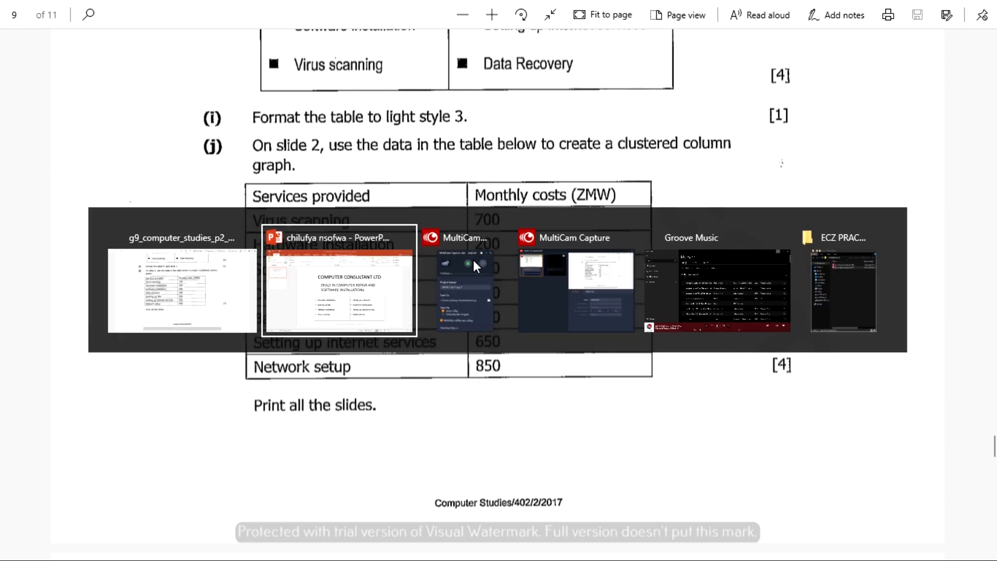
pyautogui.click(70, 237)
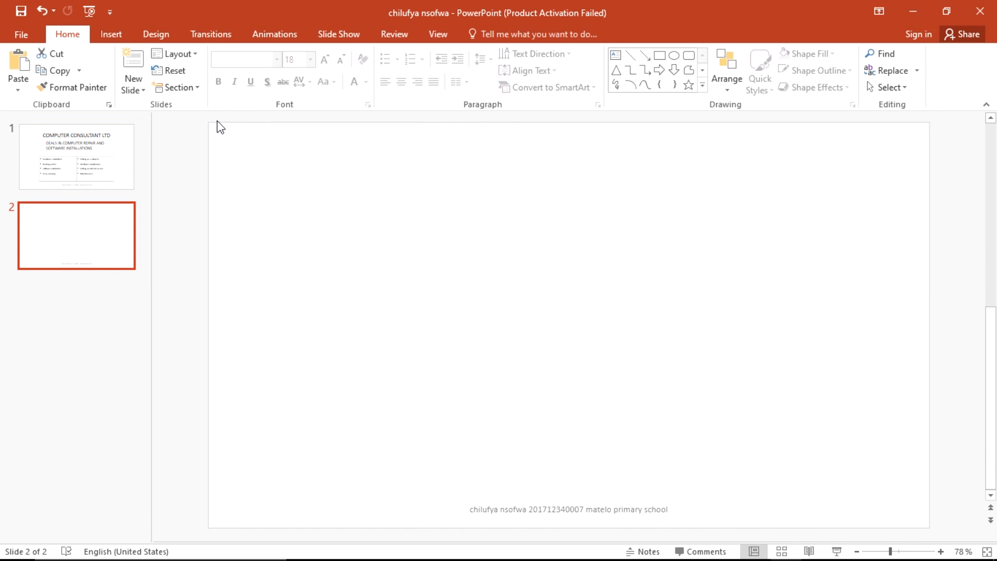
# Step: Insert a Clustered Column chart on slide 2 and close its small data window
pyautogui.click(116, 37)
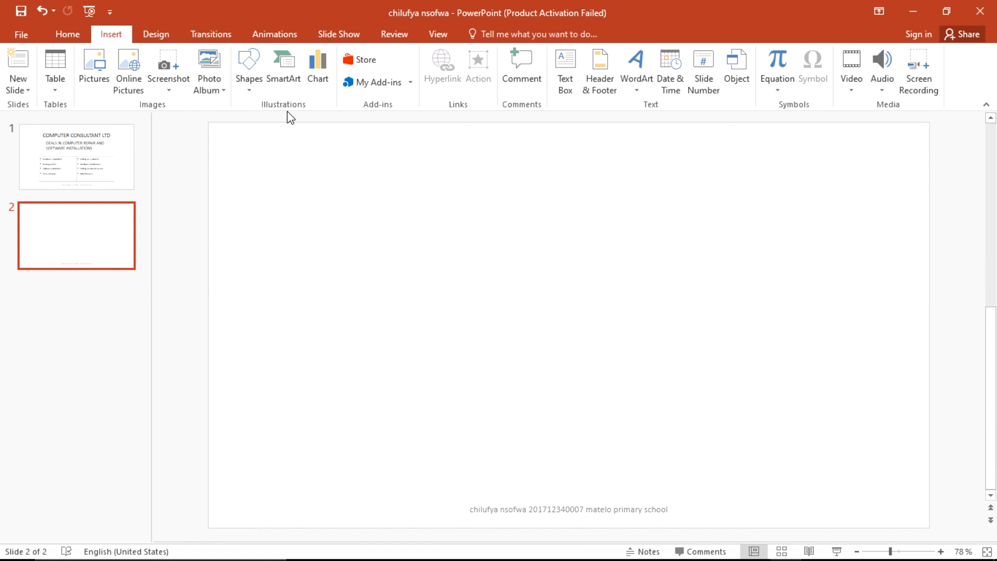
pyautogui.click(318, 64)
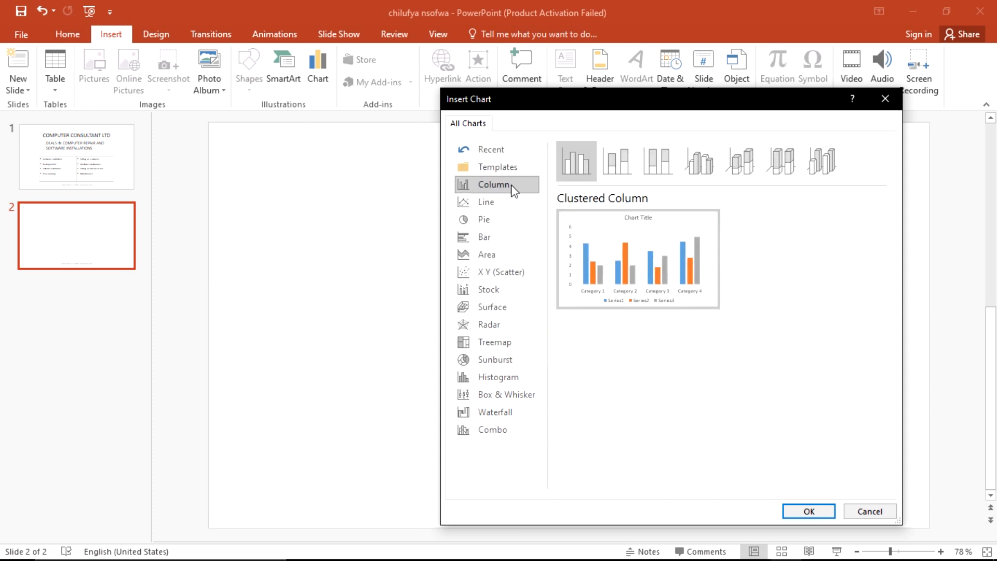
pyautogui.moveTo(631, 244)
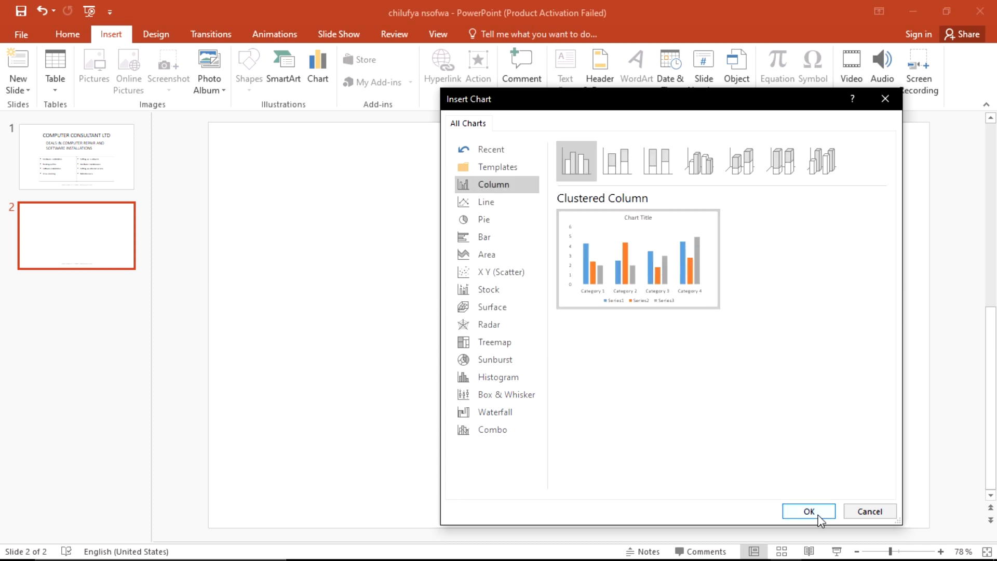
pyautogui.click(819, 515)
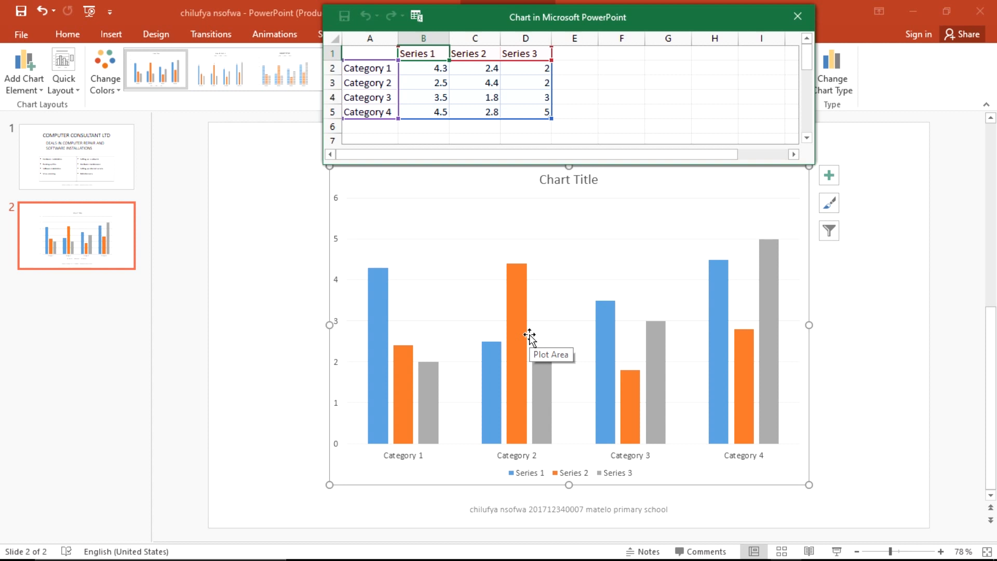
pyautogui.click(810, 19)
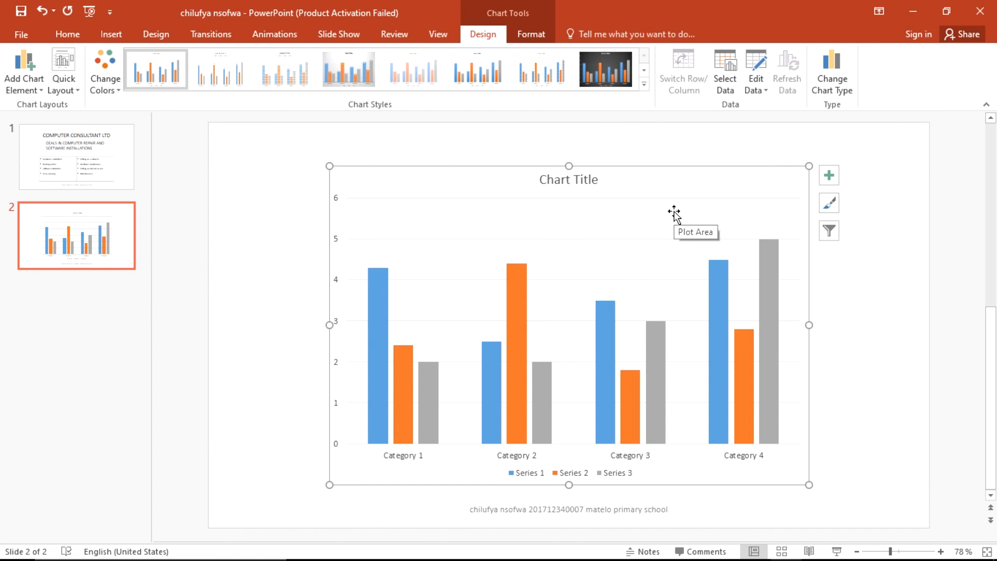
# Step: Open the chart's placeholder data in full Excel via Edit Data in Excel
pyautogui.rightClick(474, 213)
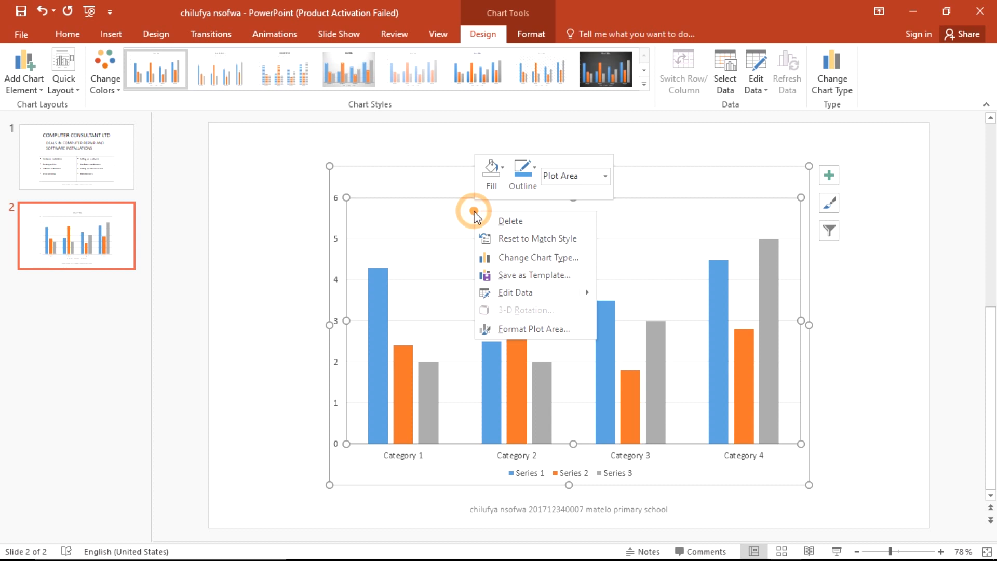
pyautogui.moveTo(537, 294)
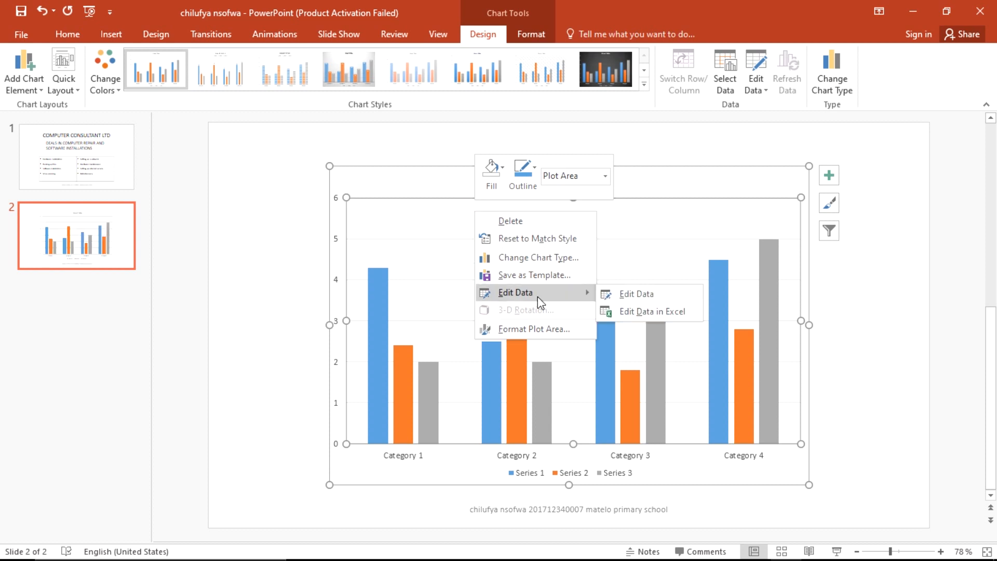
pyautogui.click(647, 313)
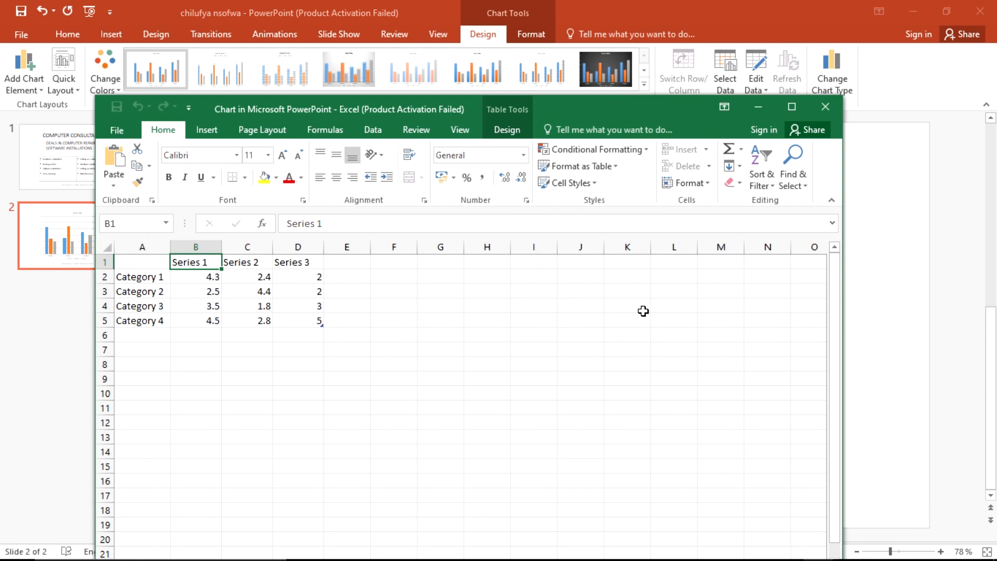
# Step: Rename the B1 header to 'Services provided' and widen column B to fit it
pyautogui.moveTo(603, 106); pyautogui.dragTo(632, 37)
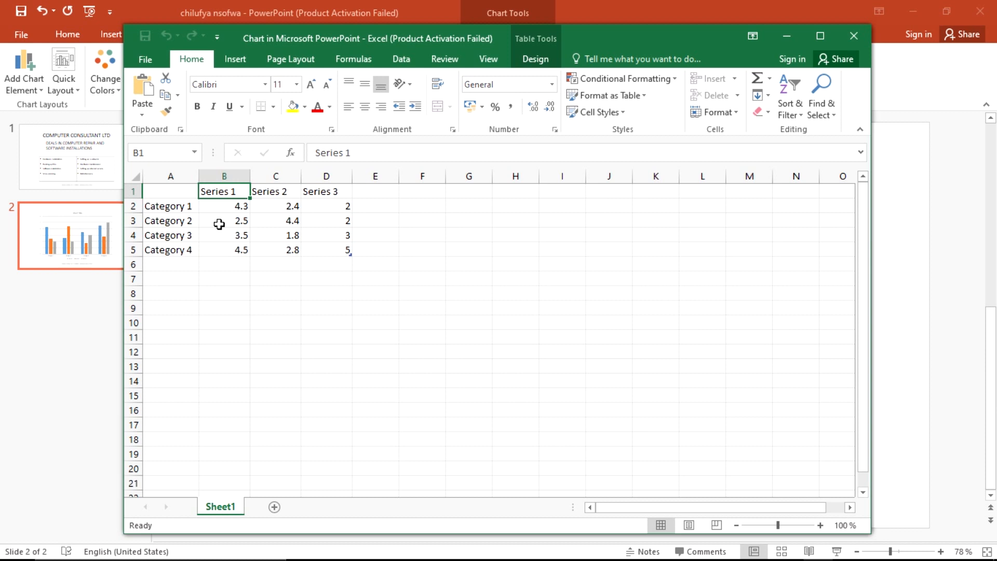
pyautogui.hotkey('alt', 'Tab')
pyautogui.hotkey('alt', 'Tab')
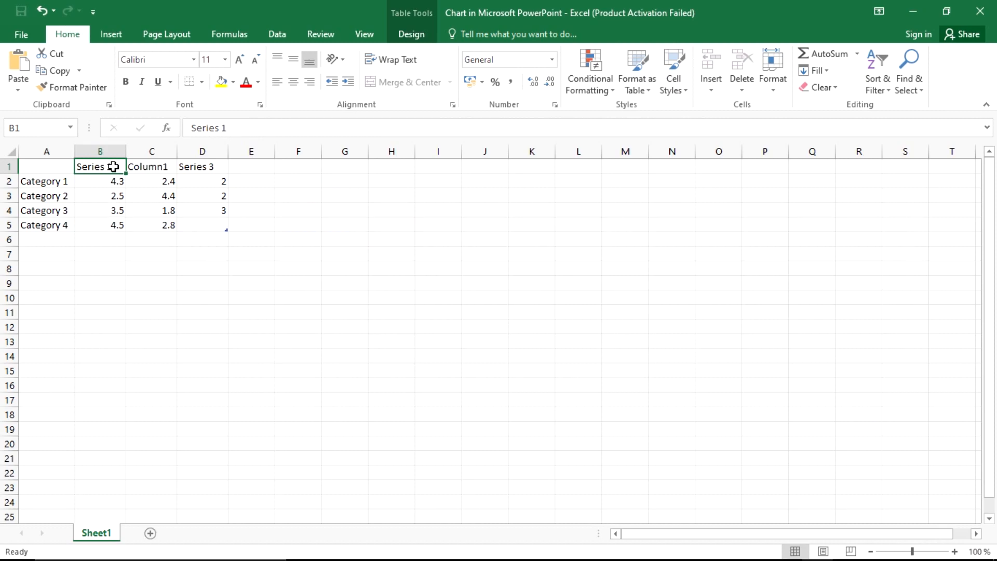
pyautogui.write('SER')
pyautogui.press('BackSpace')
pyautogui.press('BackSpace')
pyautogui.press('BackSpace')
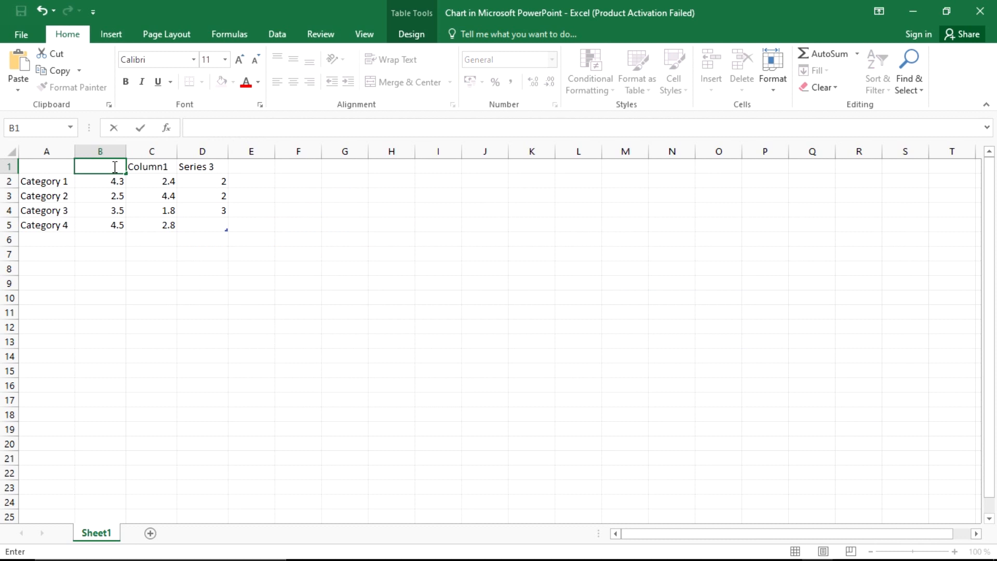
pyautogui.write('Services provided')
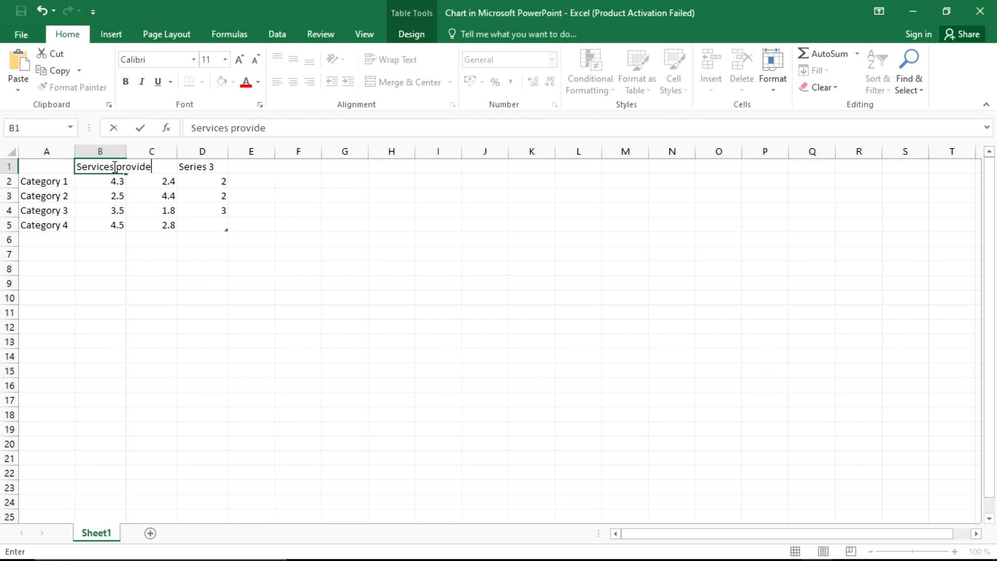
pyautogui.click(119, 151)
pyautogui.moveTo(126, 151); pyautogui.dragTo(163, 154)
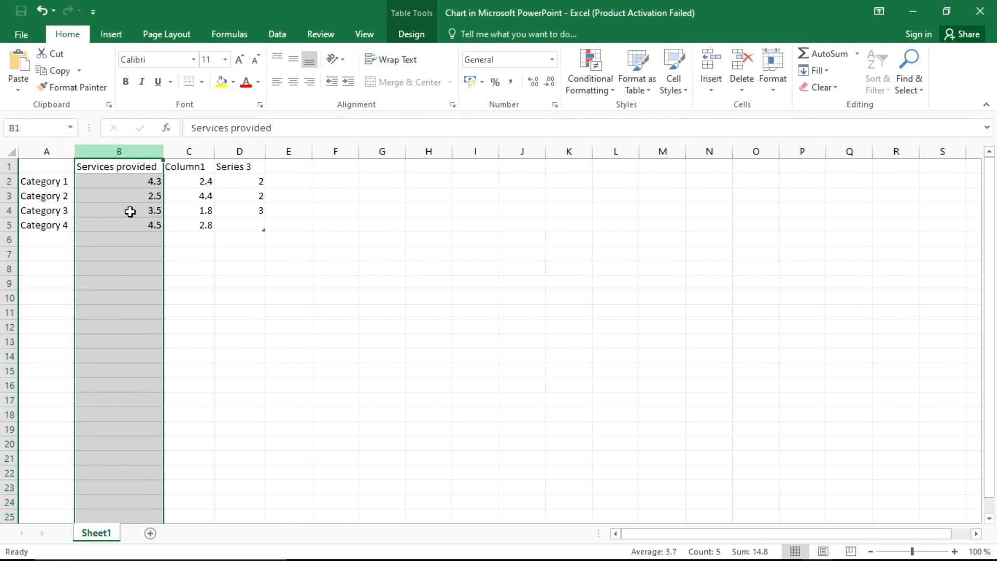
# Step: Change the C1 header to 'Monthly cost' and autofit column C
pyautogui.click(181, 167)
pyautogui.hotkey('alt', 'Tab')
pyautogui.hotkey('alt', 'Tab')
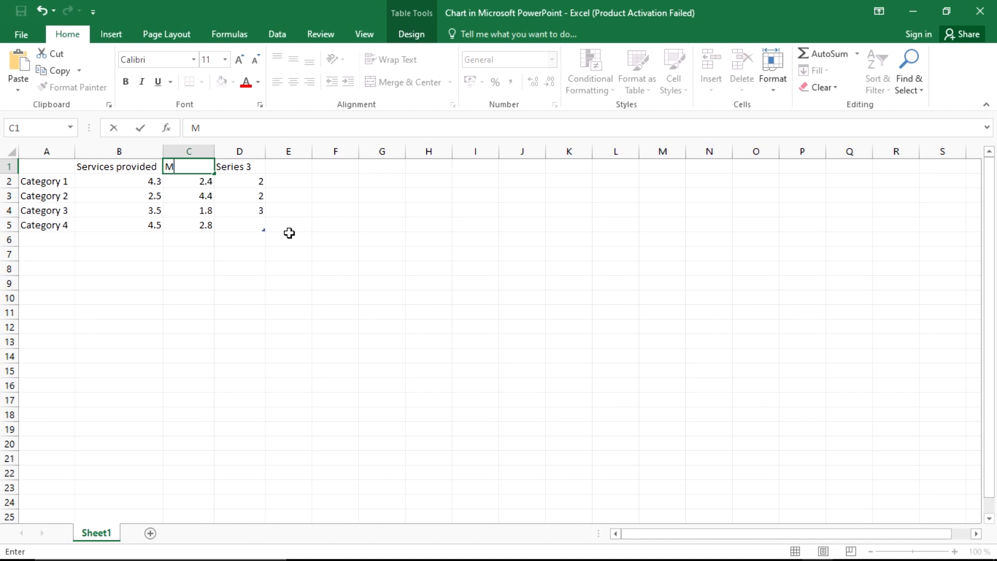
pyautogui.write('nthly cost')
pyautogui.click(208, 151)
pyautogui.doubleClick(215, 151)
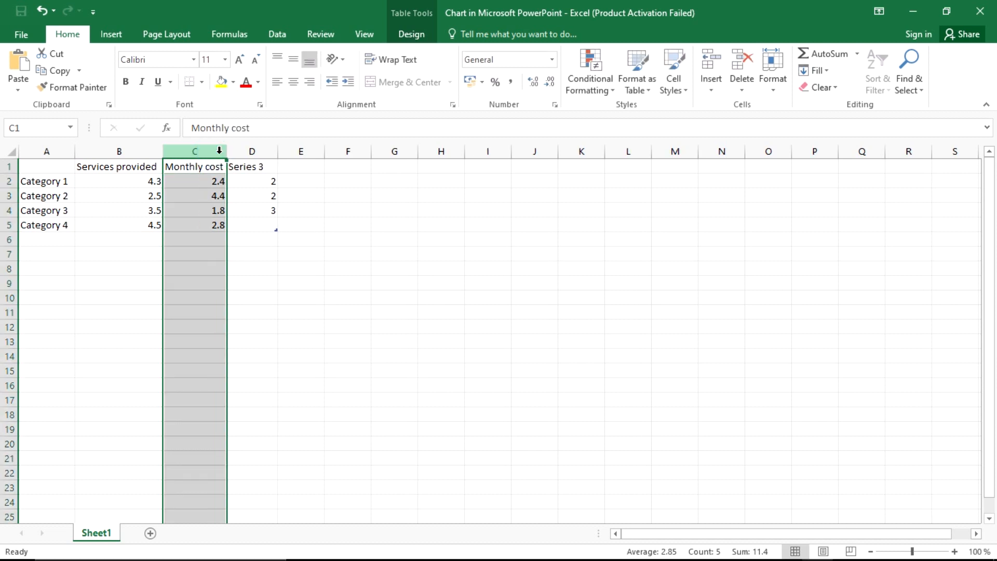
# Step: Clear the Series 3 header and its values from cells D1 to D4
pyautogui.click(254, 168)
pyautogui.press('BackSpace')
pyautogui.click(255, 184)
pyautogui.press('BackSpace')
pyautogui.click(257, 197)
pyautogui.press('BackSpace')
pyautogui.click(259, 213)
pyautogui.press('BackSpace')
pyautogui.click(258, 226)
pyautogui.click(195, 298)
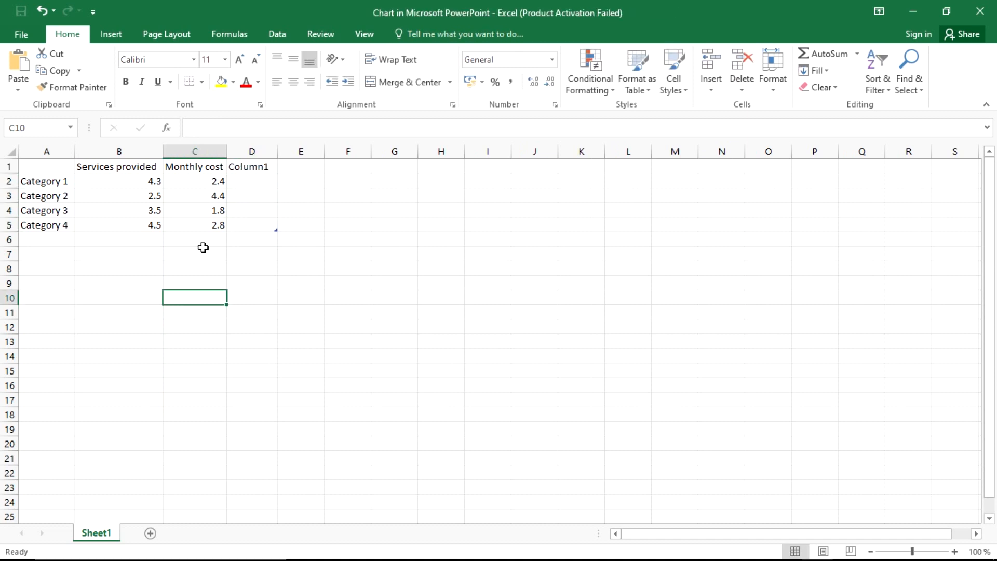
# Step: Enter 'Virus scanning' as the first service in cell A2
pyautogui.hotkey('alt', 'Tab')
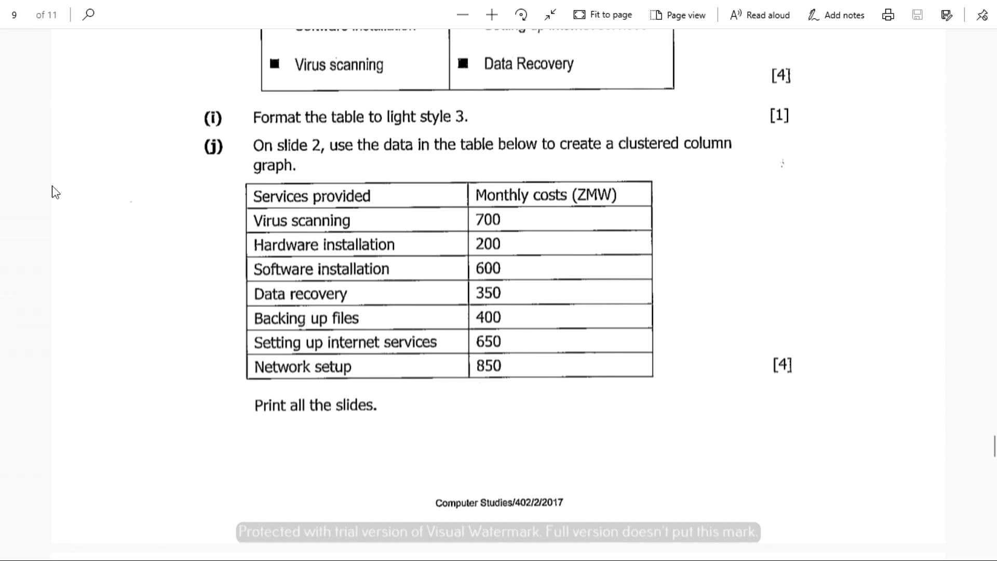
pyautogui.hotkey('alt', 'Tab')
pyautogui.click(55, 183)
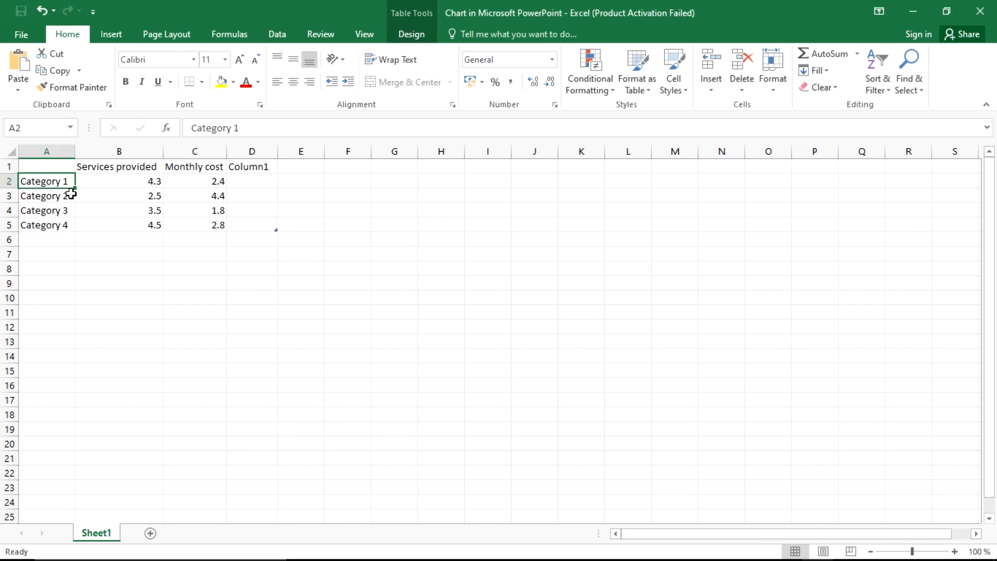
pyautogui.write('Vi')
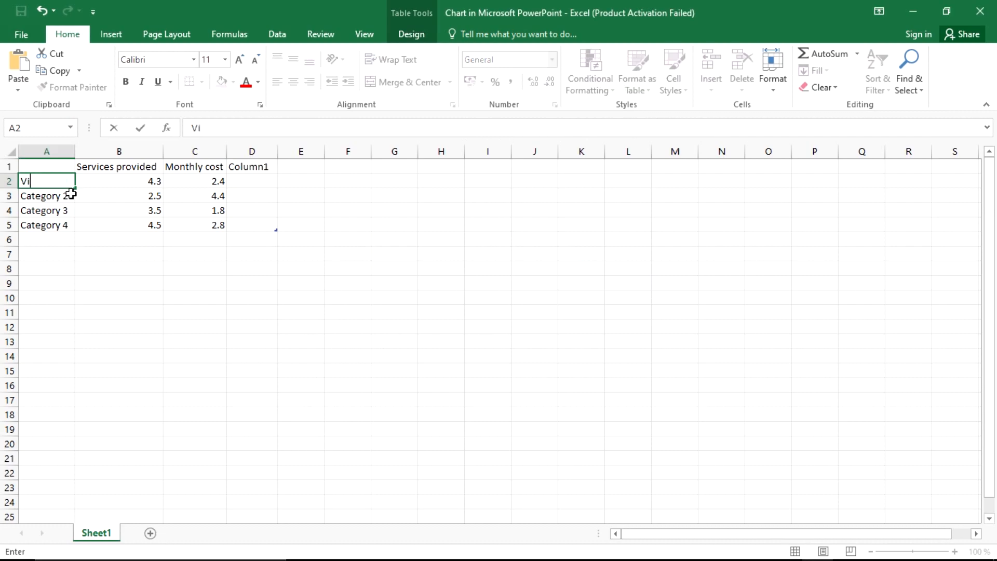
pyautogui.write('rus scanning')
# Step: Widen column A and enter 'Hardware instalaation' in cell A3
pyautogui.click(70, 151)
pyautogui.moveTo(75, 152); pyautogui.dragTo(91, 151)
pyautogui.click(73, 196)
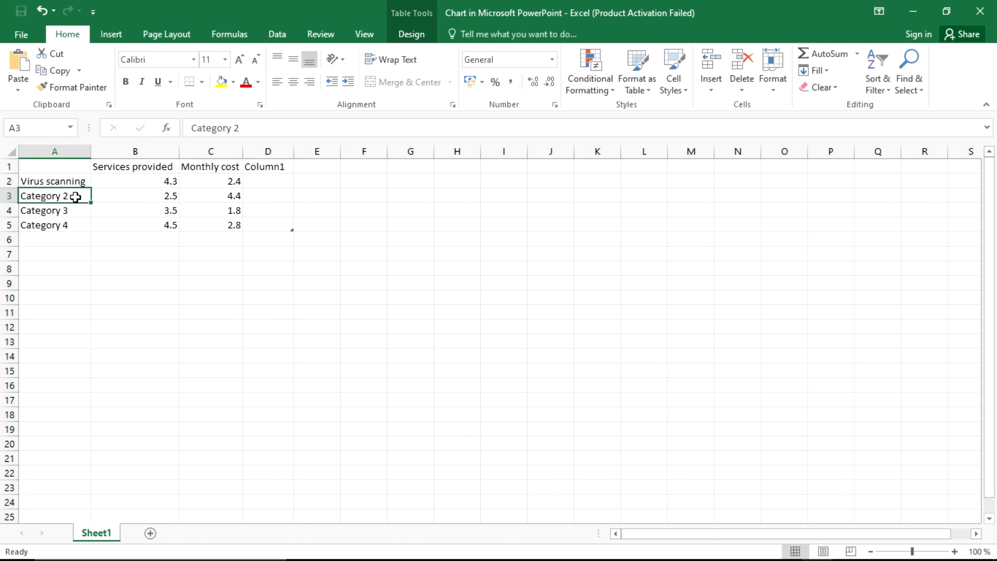
pyautogui.press('BackSpace')
pyautogui.hotkey('alt', 'Tab')
pyautogui.hotkey('alt', 'Tab')
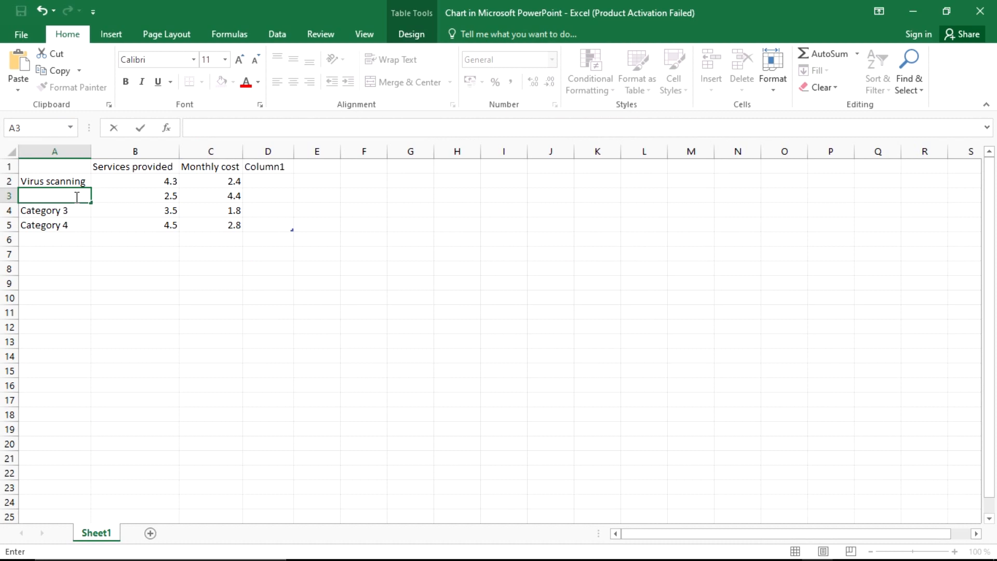
pyautogui.write('Hardware instala')
pyautogui.write('ation')
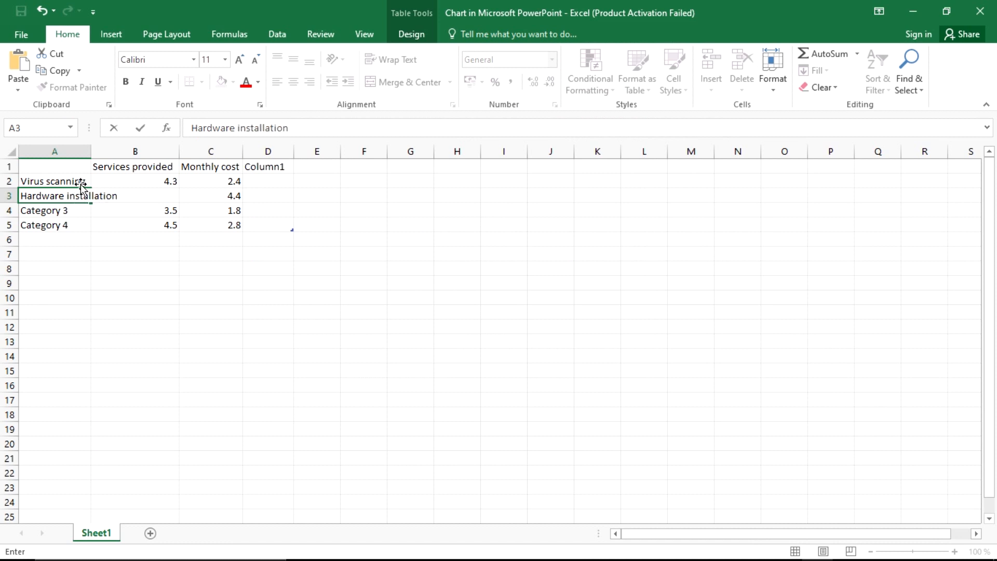
pyautogui.click(97, 151)
pyautogui.moveTo(91, 155); pyautogui.dragTo(121, 160)
# Step: Enter 'Software installation', 'Data recorver' and 'Backing up files' in cells A4 to A6
pyautogui.click(74, 211)
pyautogui.hotkey('alt', 'Tab')
pyautogui.hotkey('alt', 'Tab')
pyautogui.press('BackSpace')
pyautogui.write('Software installation')
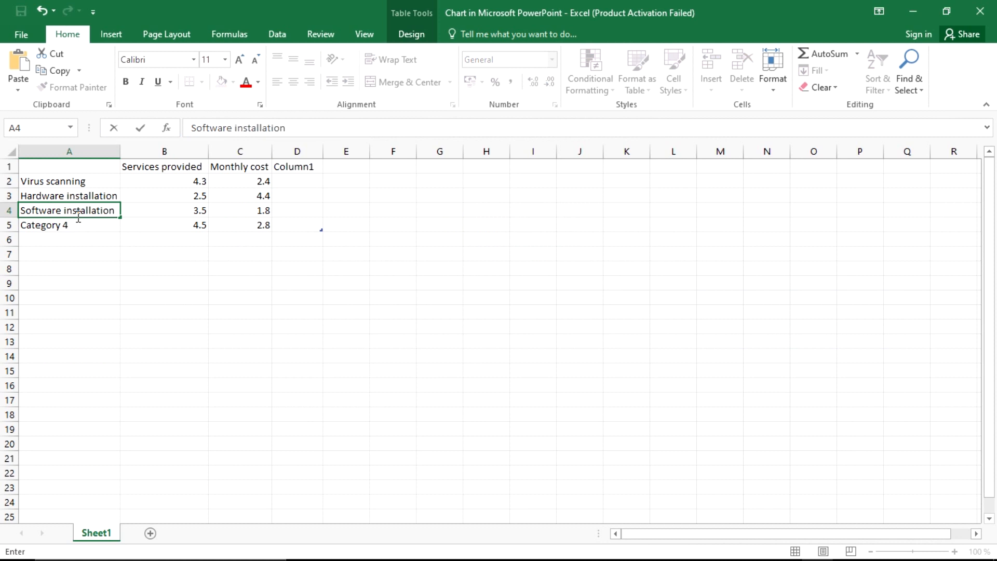
pyautogui.click(78, 225)
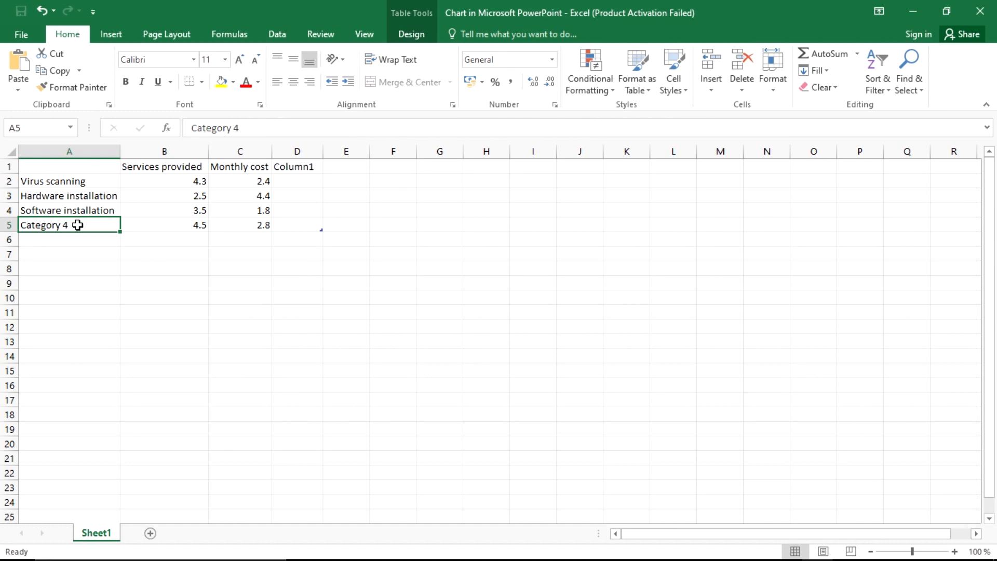
pyautogui.write('Data')
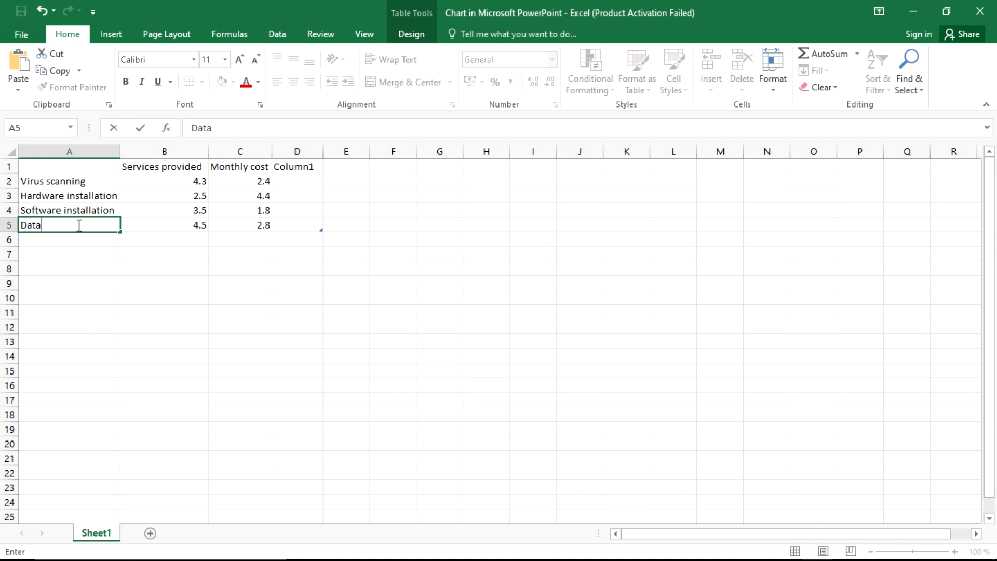
pyautogui.write(' recorvery')
pyautogui.click(88, 245)
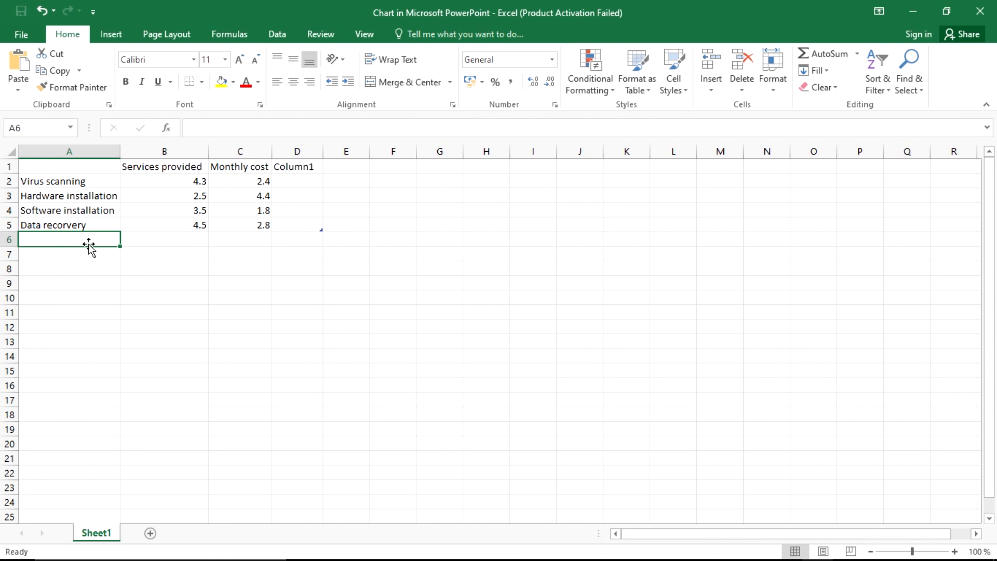
pyautogui.write('Backing u')
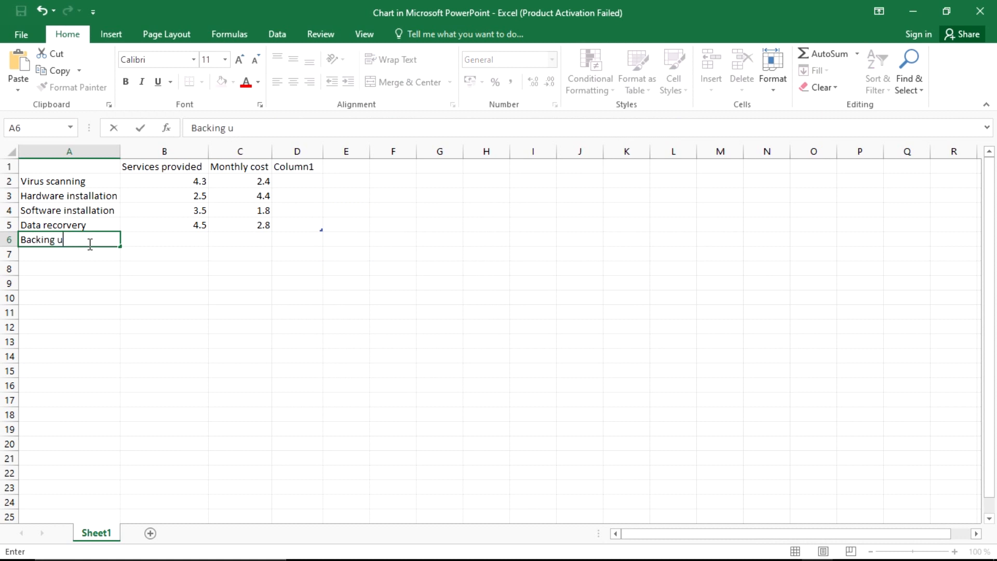
pyautogui.write('p files')
pyautogui.press('Return')
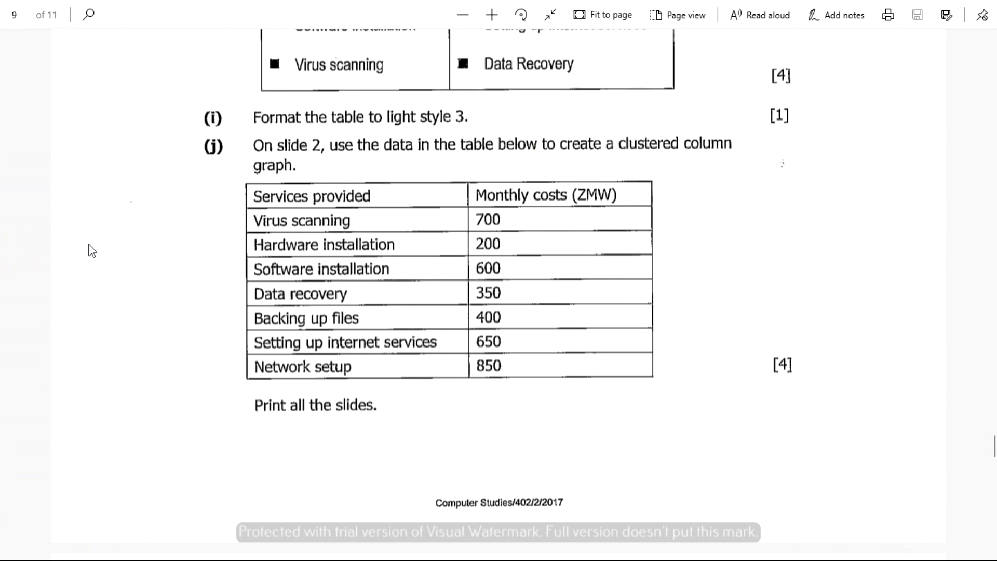
# Step: Add 'Setting up internet services' and 'Network settup', autofit column A, and check the exam table
pyautogui.write('s')
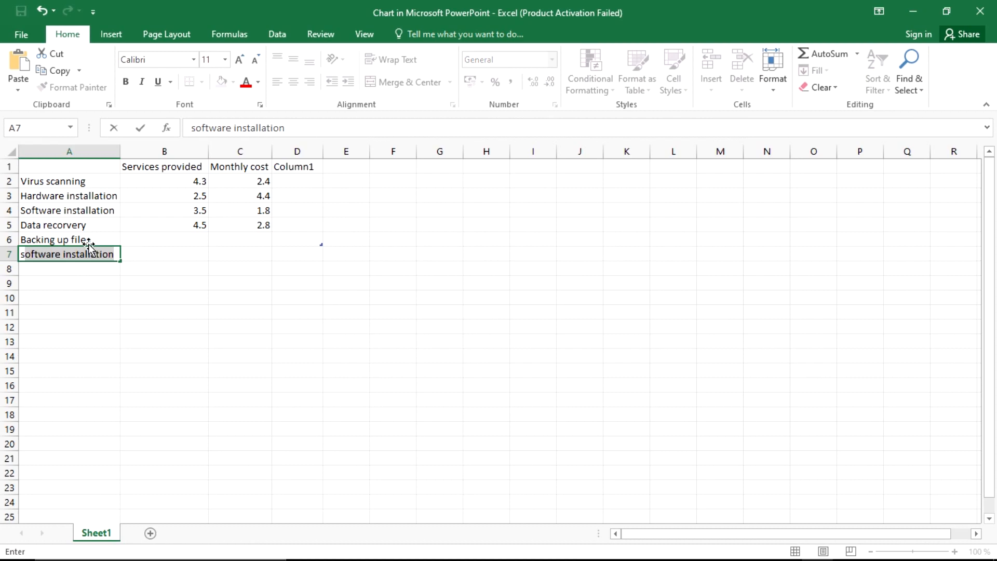
pyautogui.press('BackSpace')
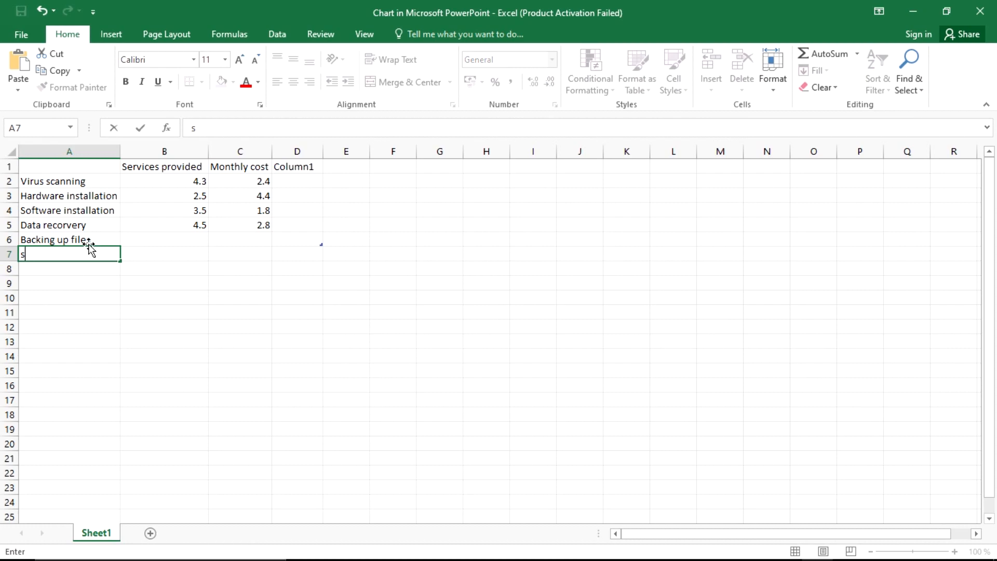
pyautogui.write('Setting up internet service')
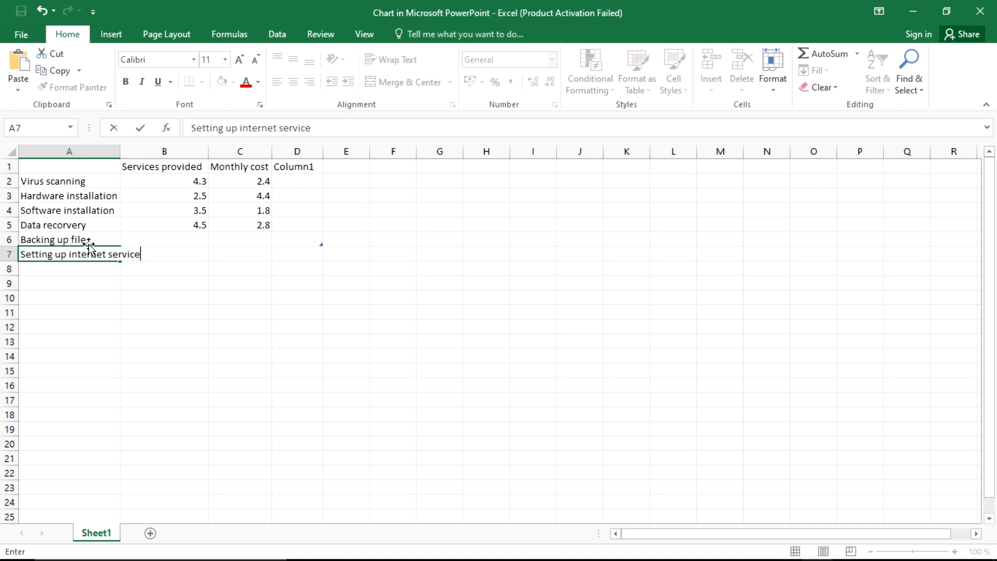
pyautogui.write('s')
pyautogui.doubleClick(121, 151)
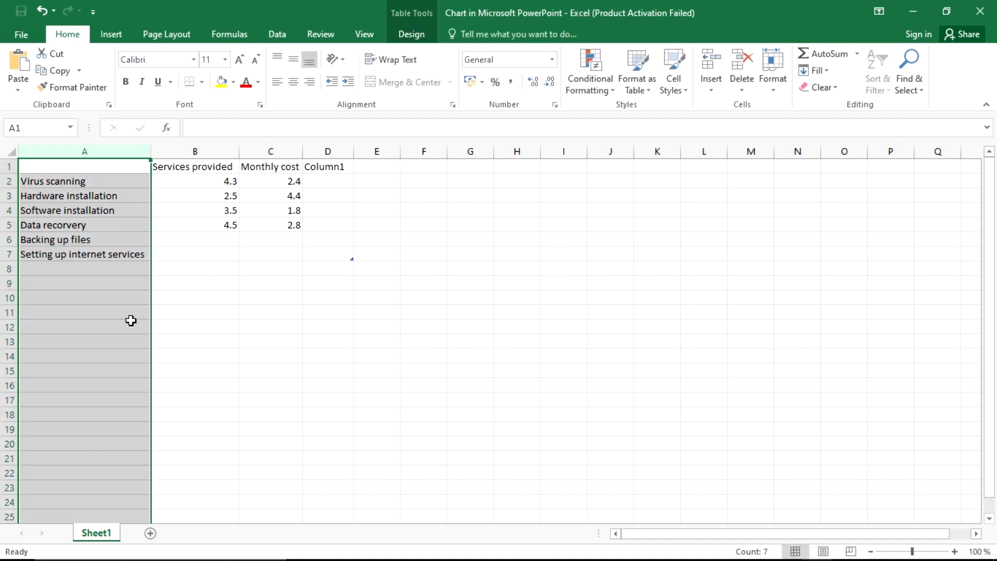
pyautogui.click(100, 270)
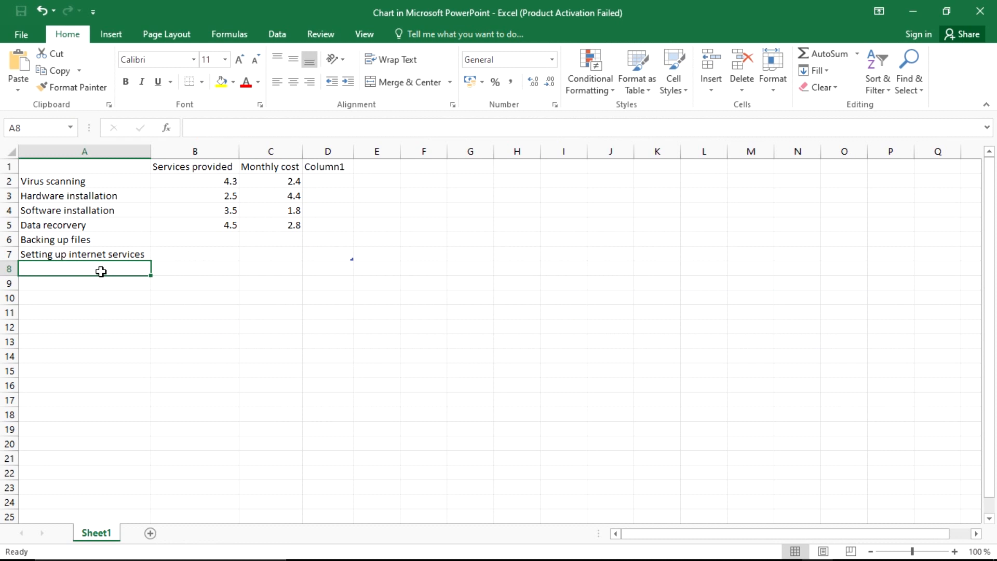
pyautogui.write('Network sett')
pyautogui.hotkey('alt', 'Tab')
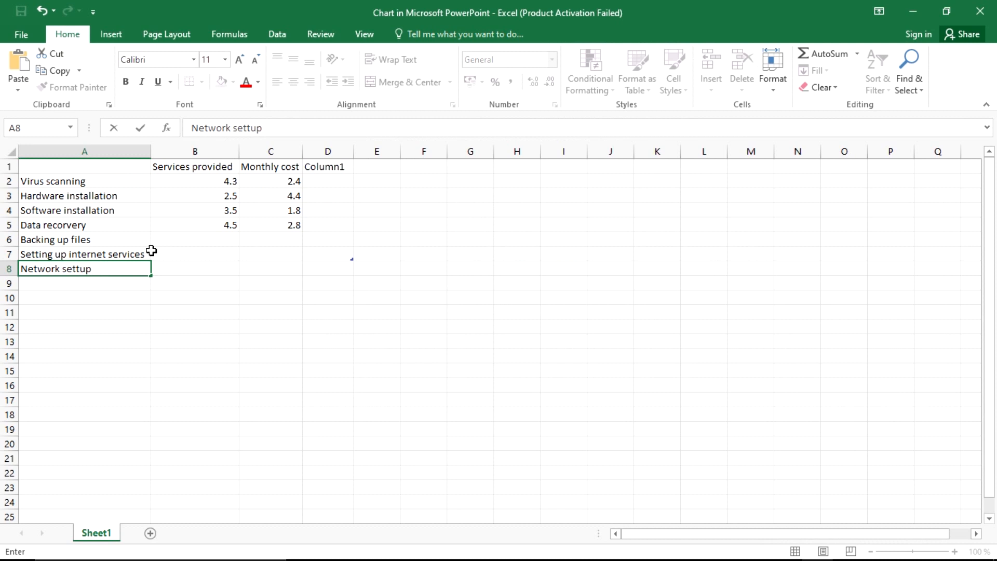
pyautogui.click(218, 182)
pyautogui.hotkey('alt', 'Tab')
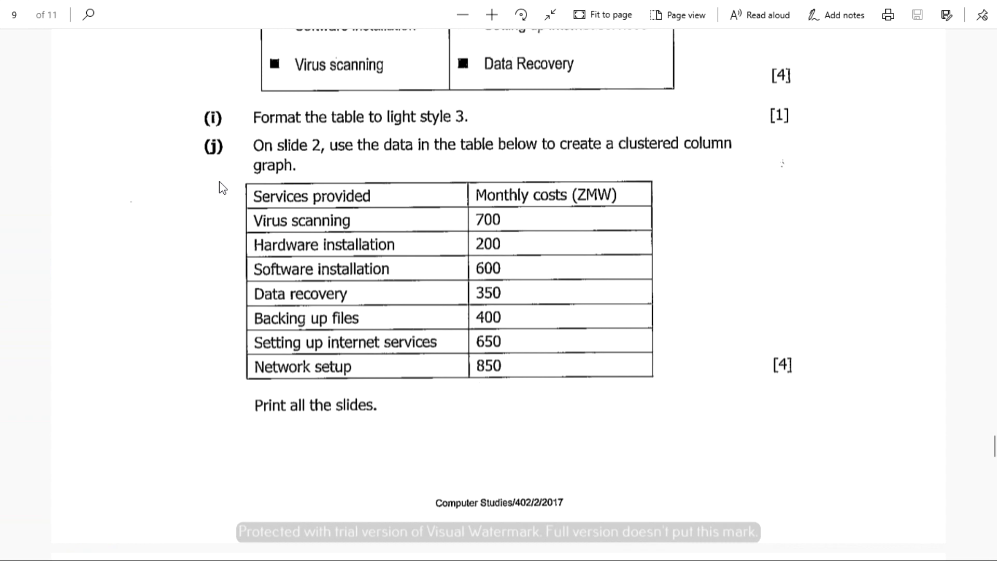
pyautogui.hotkey('alt', 'Tab')
pyautogui.hotkey('alt', 'Tab')
pyautogui.hotkey('alt', 'Tab')
pyautogui.hotkey('alt', 'Tab')
pyautogui.hotkey('alt', 'Tab')
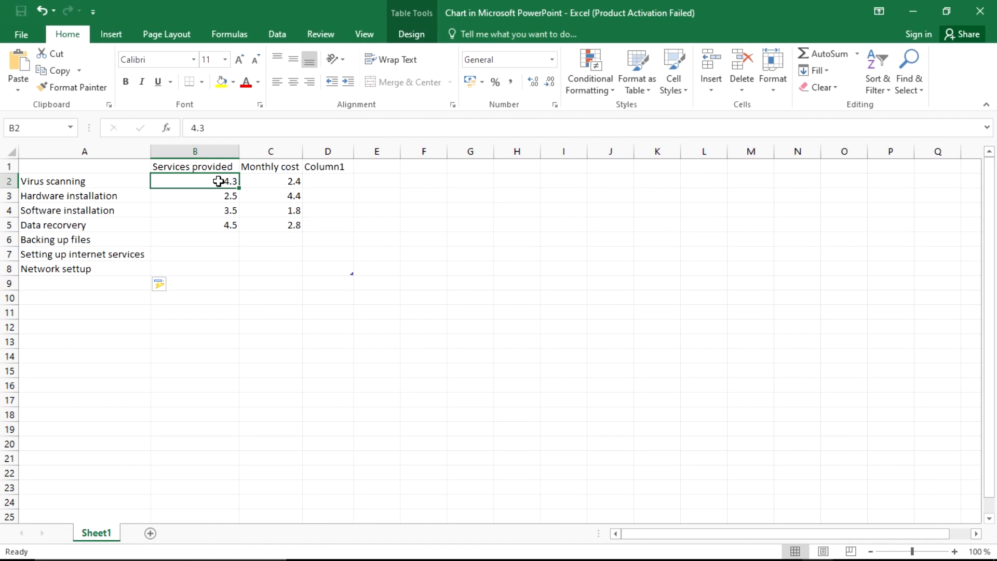
# Step: Move the 'Services provided' heading to A1 and 'Monthly cost' to B1
pyautogui.click(193, 168)
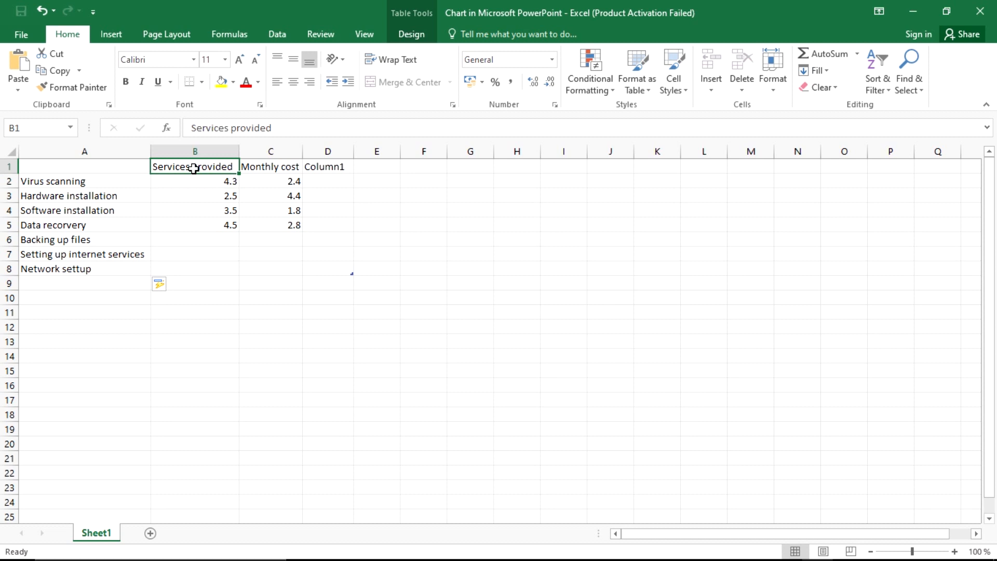
pyautogui.hotkey('ctrl', 'x')
pyautogui.click(102, 168)
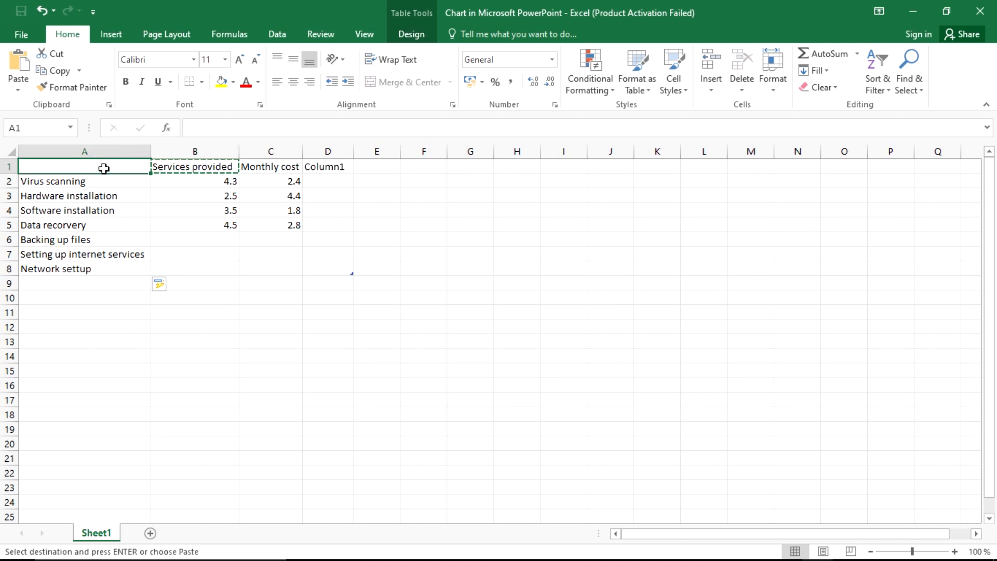
pyautogui.hotkey('ctrl', 'v')
pyautogui.click(213, 167)
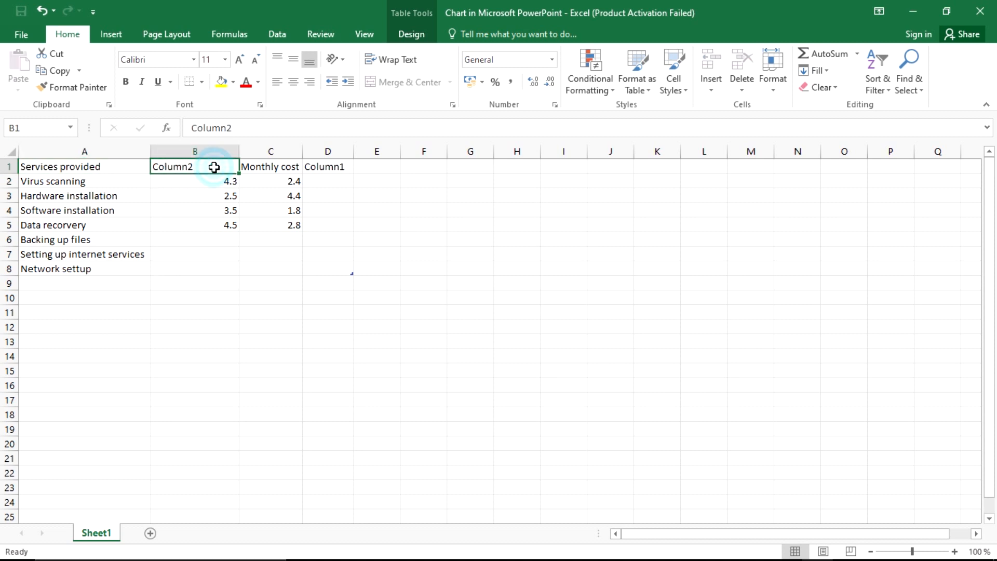
pyautogui.click(275, 164)
pyautogui.hotkey('ctrl', 'x')
pyautogui.click(216, 167)
pyautogui.hotkey('ctrl', 'v')
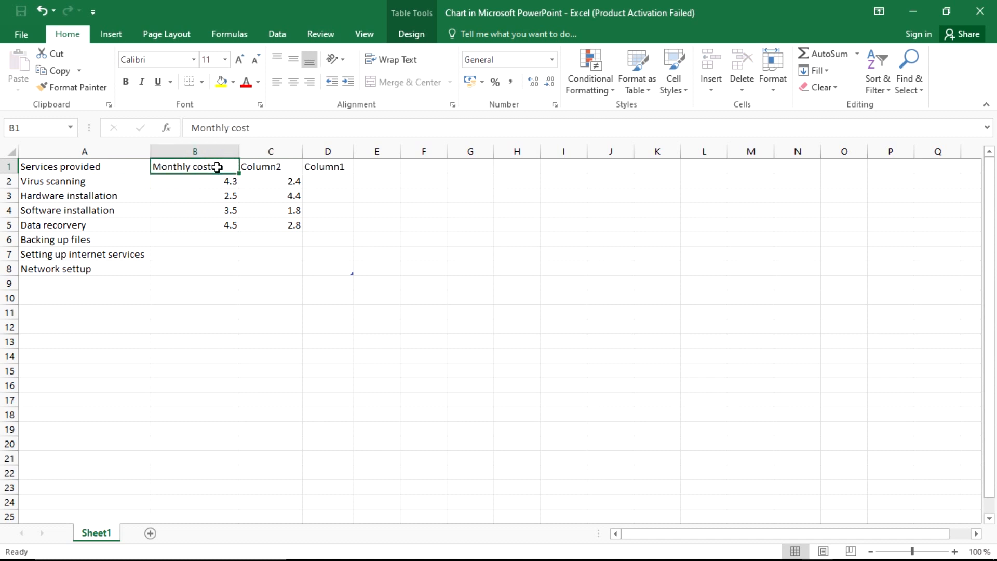
# Step: Clear the leftover Column1 and Column2 headings and the old column C values
pyautogui.click(261, 166)
pyautogui.press('Delete')
pyautogui.moveTo(283, 225); pyautogui.dragTo(274, 187)
pyautogui.press('BackSpace')
pyautogui.click(313, 168)
pyautogui.press('BackSpace')
pyautogui.click(290, 167)
pyautogui.press('BackSpace')
pyautogui.press('Return')
# Step: Shrink the data table to columns A and B and clear the remaining C2–C4 values
pyautogui.moveTo(326, 267); pyautogui.dragTo(259, 262)
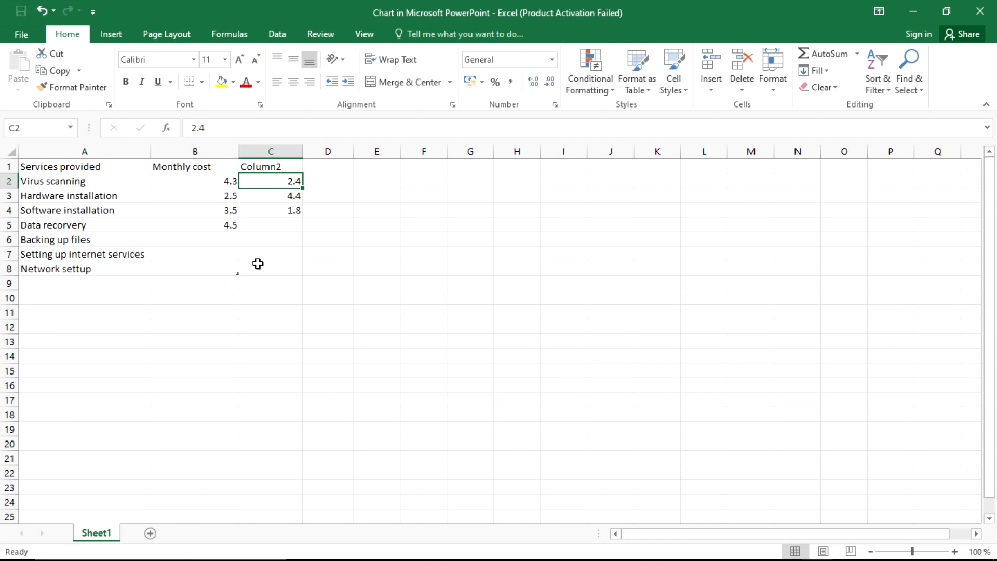
pyautogui.click(288, 167)
pyautogui.press('BackSpace')
pyautogui.click(290, 180)
pyautogui.press('BackSpace')
pyautogui.click(284, 197)
pyautogui.press('BackSpace')
pyautogui.click(284, 211)
pyautogui.press('BackSpace')
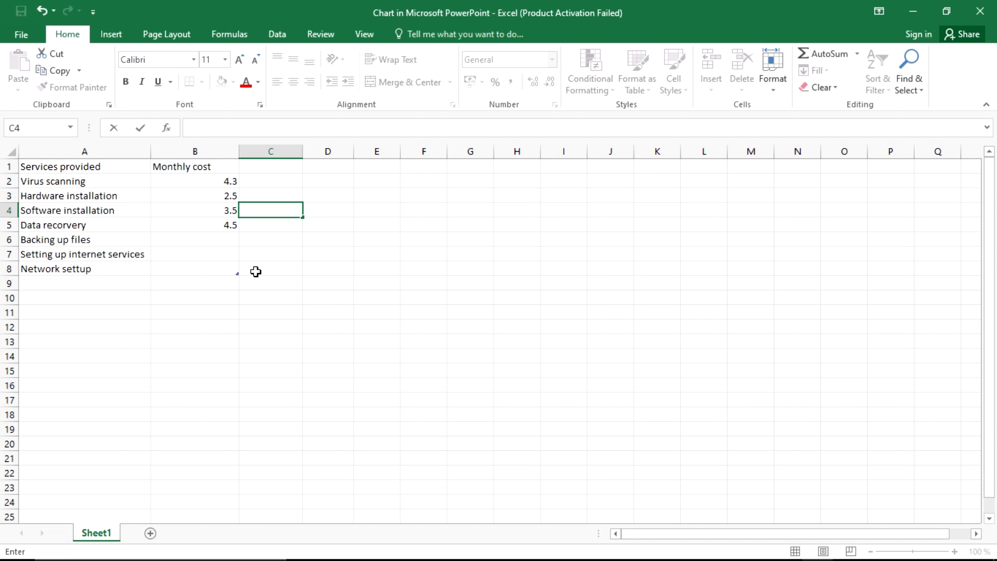
pyautogui.click(255, 271)
pyautogui.click(222, 182)
# Step: Enter monthly costs 700, 200, 600 and 350 in cells B2 to B5
pyautogui.hotkey('alt', 'Tab')
pyautogui.hotkey('alt', 'Tab')
pyautogui.write('700')
pyautogui.hotkey('alt', 'Tab')
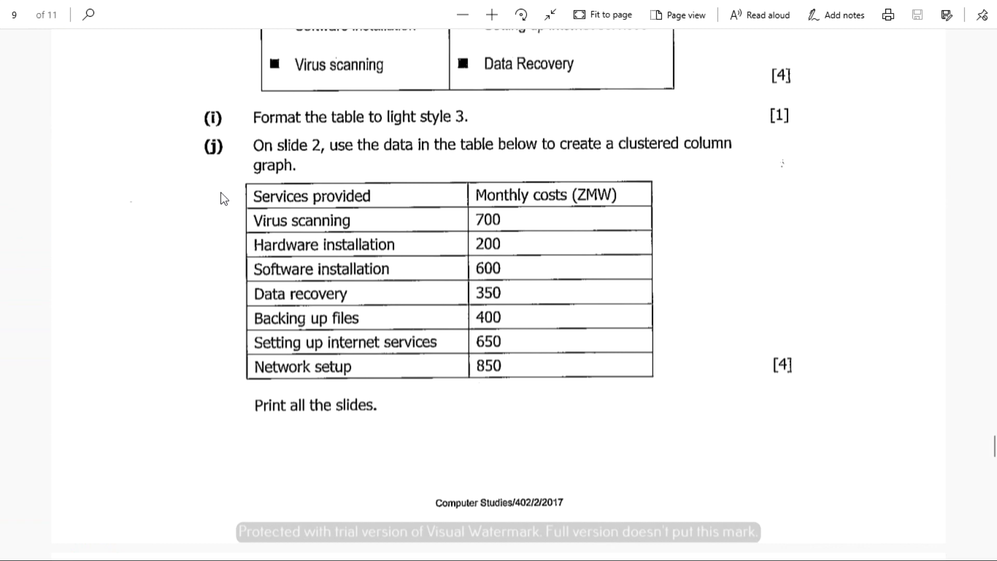
pyautogui.hotkey('alt', 'Tab')
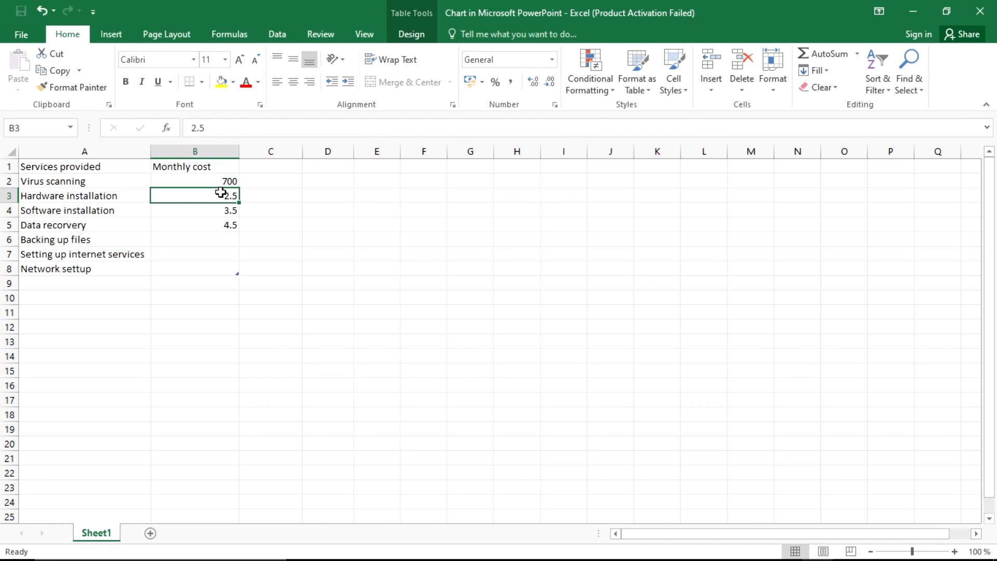
pyautogui.write('200')
pyautogui.press('Return')
pyautogui.hotkey('alt', 'Tab')
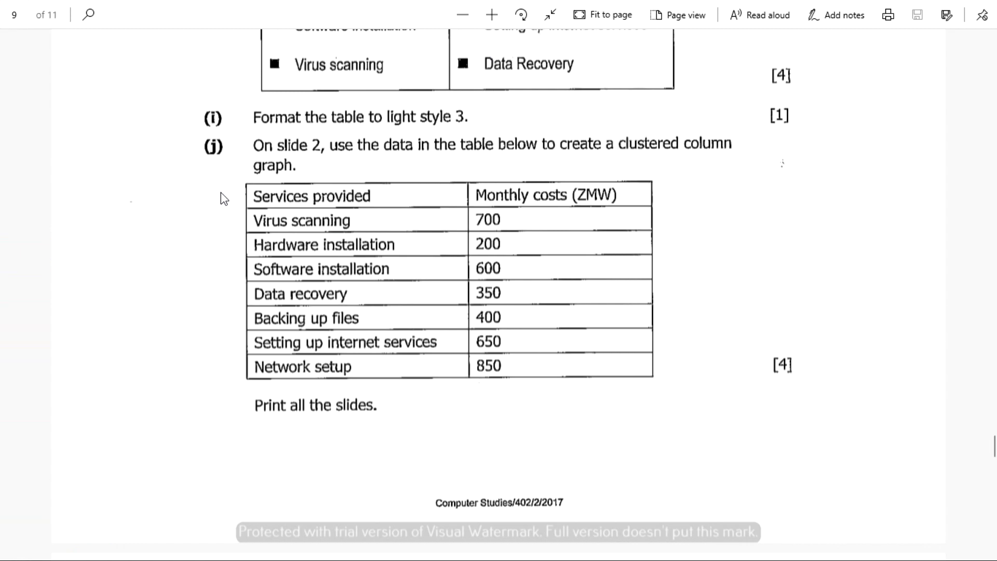
pyautogui.hotkey('alt', 'Tab')
pyautogui.write('600')
pyautogui.press('Return')
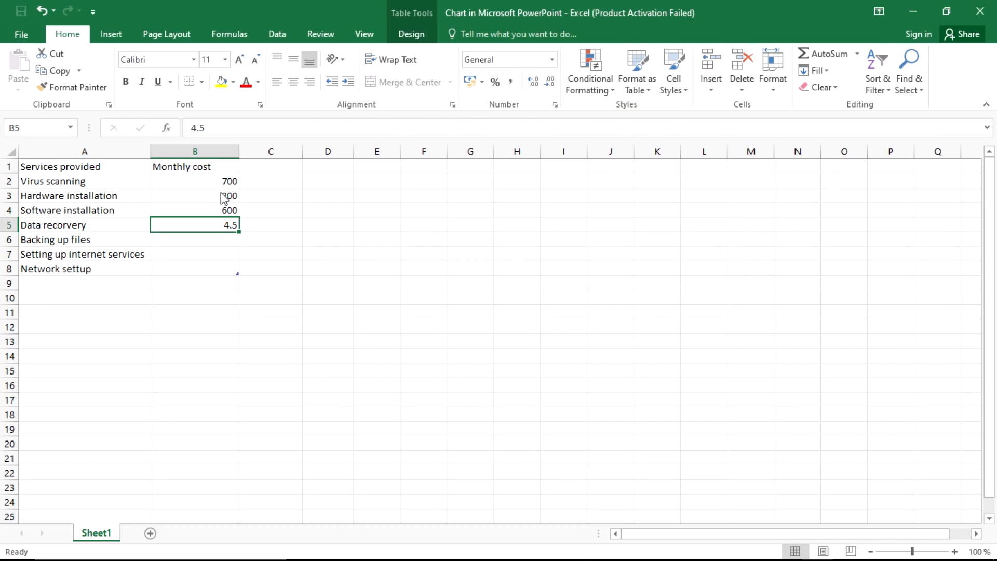
pyautogui.hotkey('alt', 'Tab')
pyautogui.hotkey('alt', 'Tab')
pyautogui.write('350')
pyautogui.press('Return')
# Step: Enter 400, 650 and 850 in B6 to B8, autofit column B, and return to PowerPoint
pyautogui.write('400')
pyautogui.press('Return')
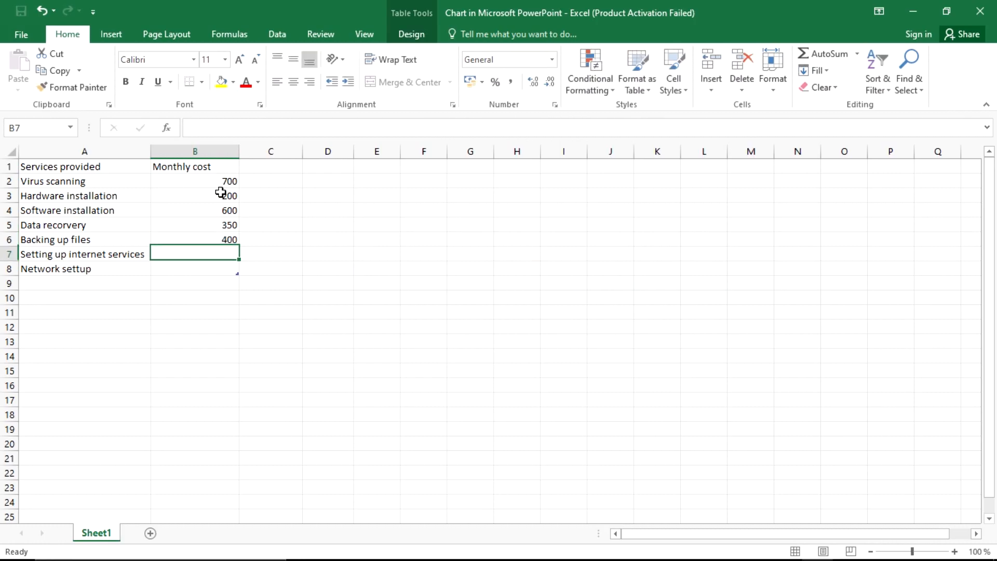
pyautogui.hotkey('alt', 'Tab')
pyautogui.hotkey('alt', 'Tab')
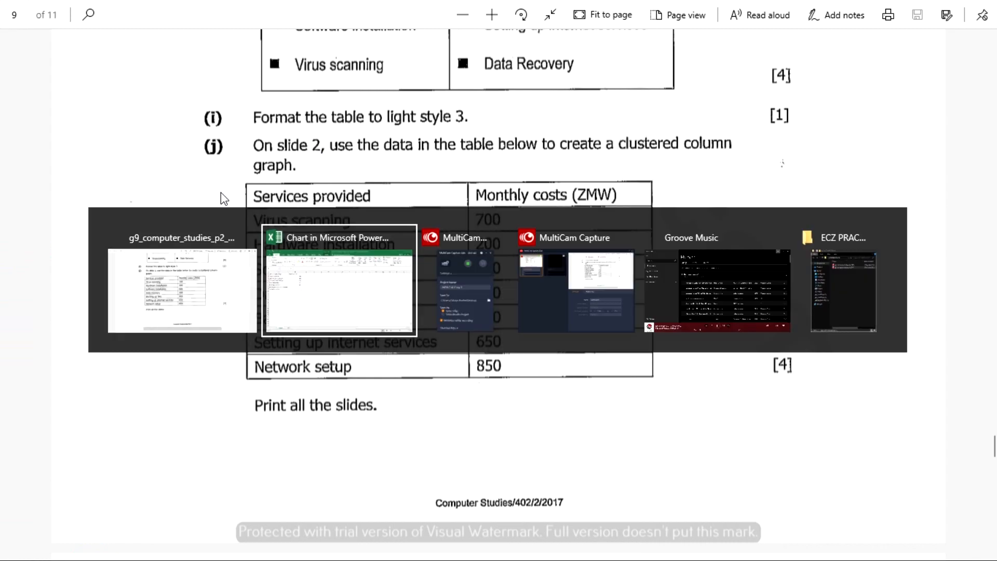
pyautogui.write('650')
pyautogui.press('Return')
pyautogui.write('850')
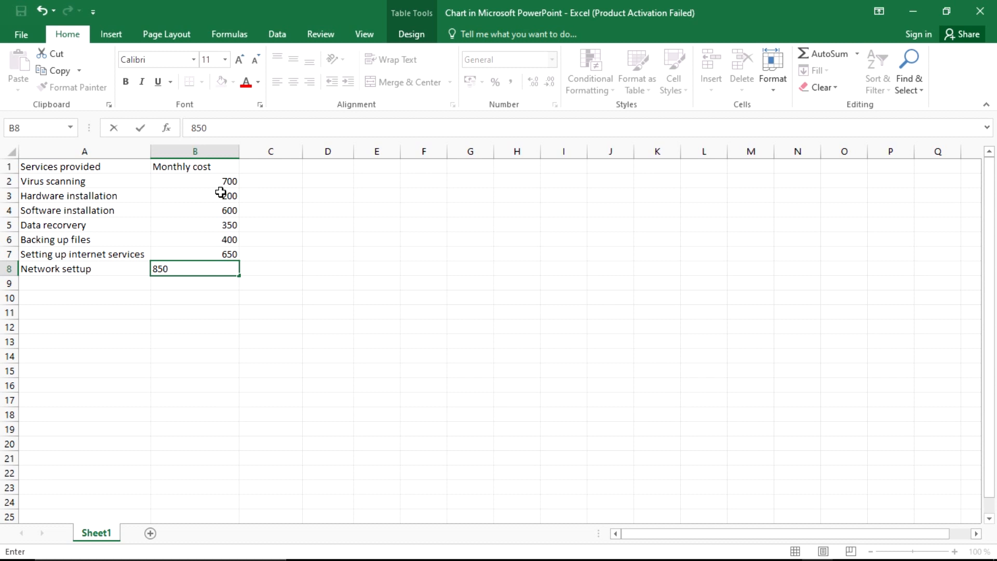
pyautogui.press('Return')
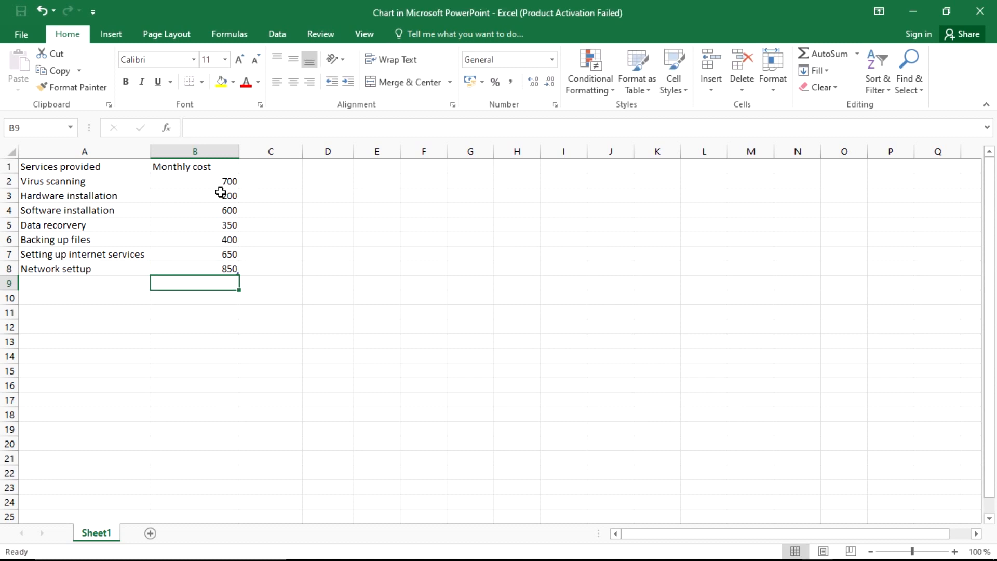
pyautogui.doubleClick(236, 149)
pyautogui.click(299, 266)
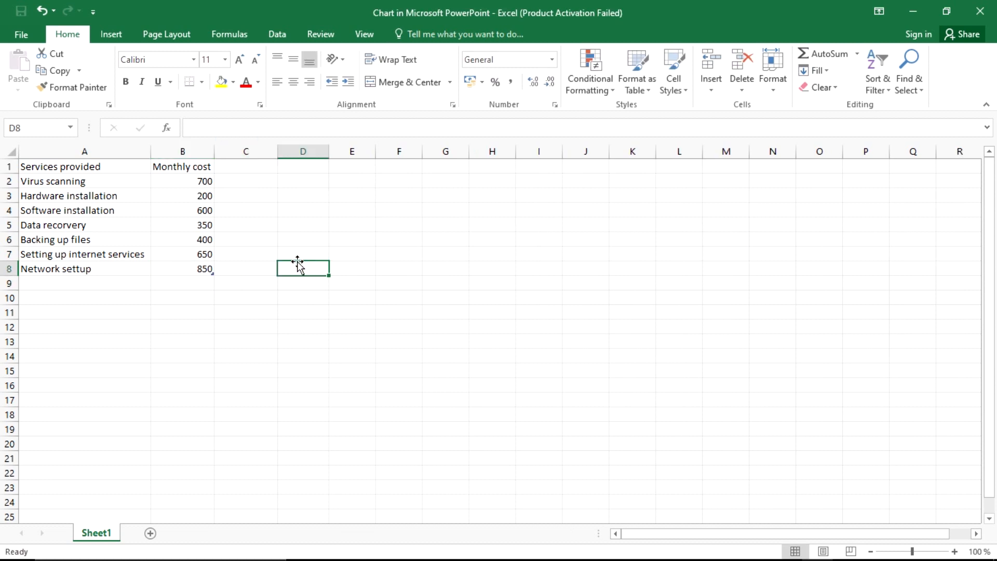
pyautogui.hotkey('alt', 'Tab')
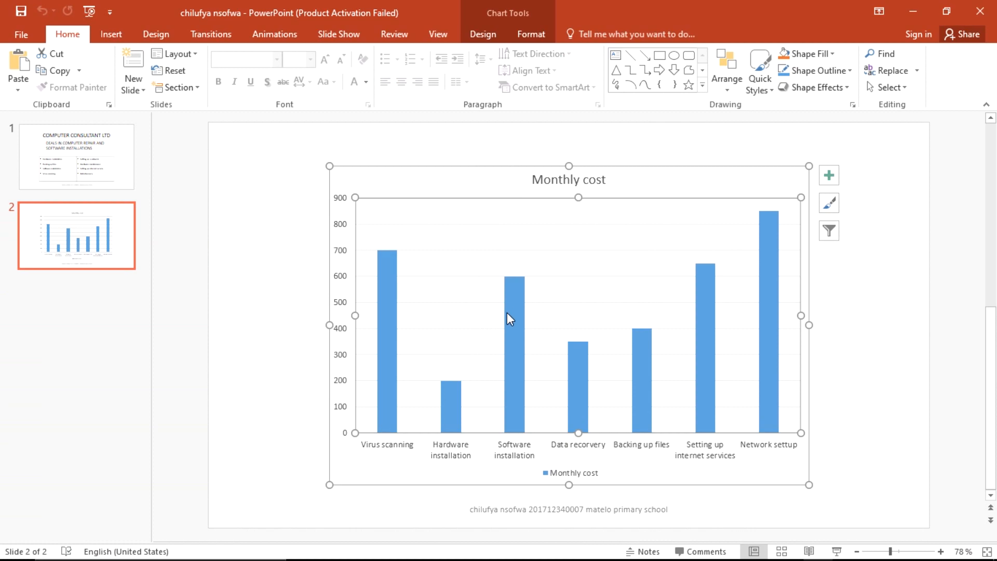